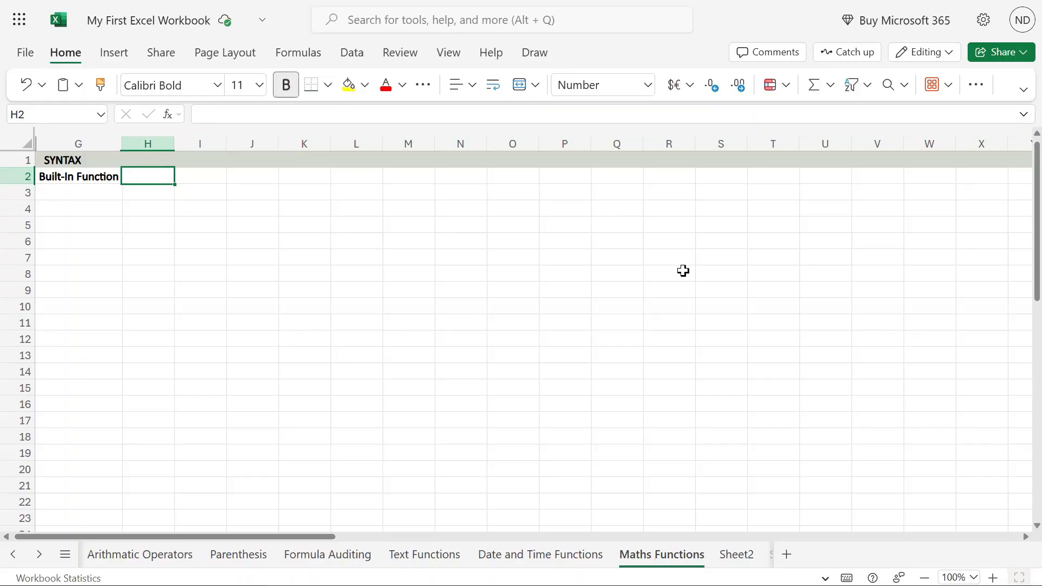
Widen column H slightly and enter the heading ROUND in cell H2
drag(174, 147, 194, 146)
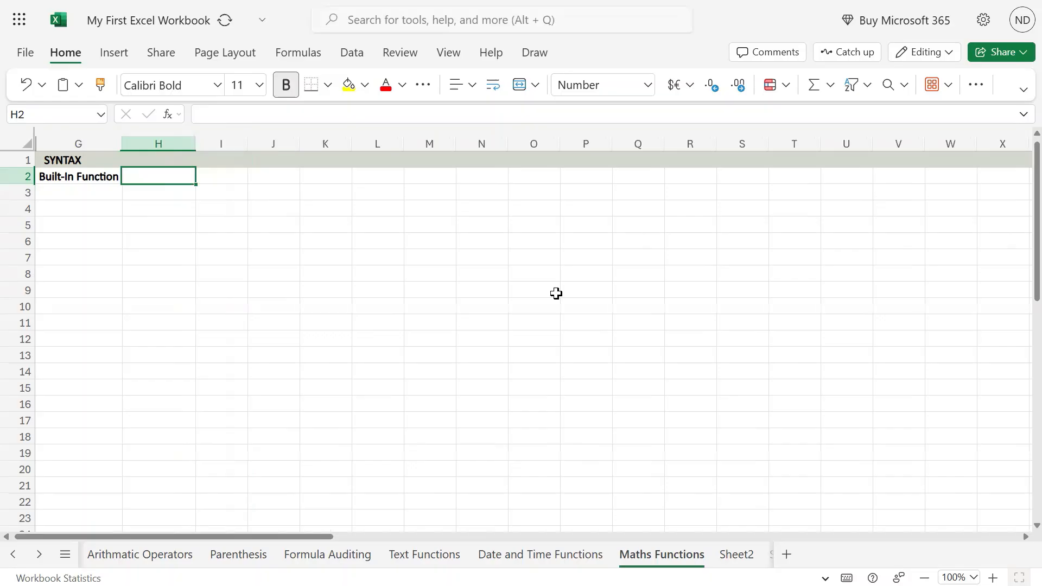
text(ROUD)
key(BackSpace)
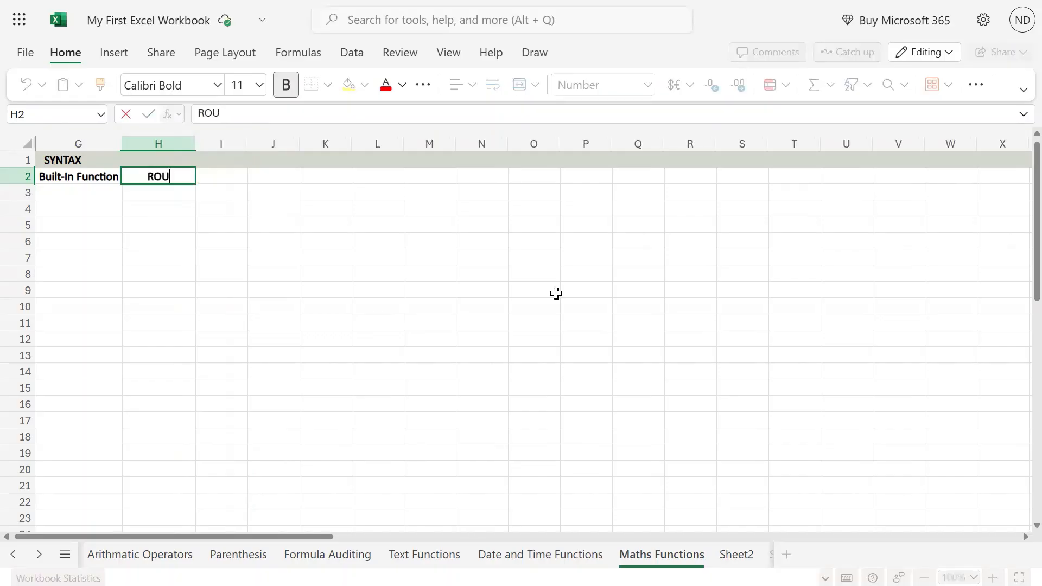
text(ND)
key(Return)
key(Up)
key(Up)
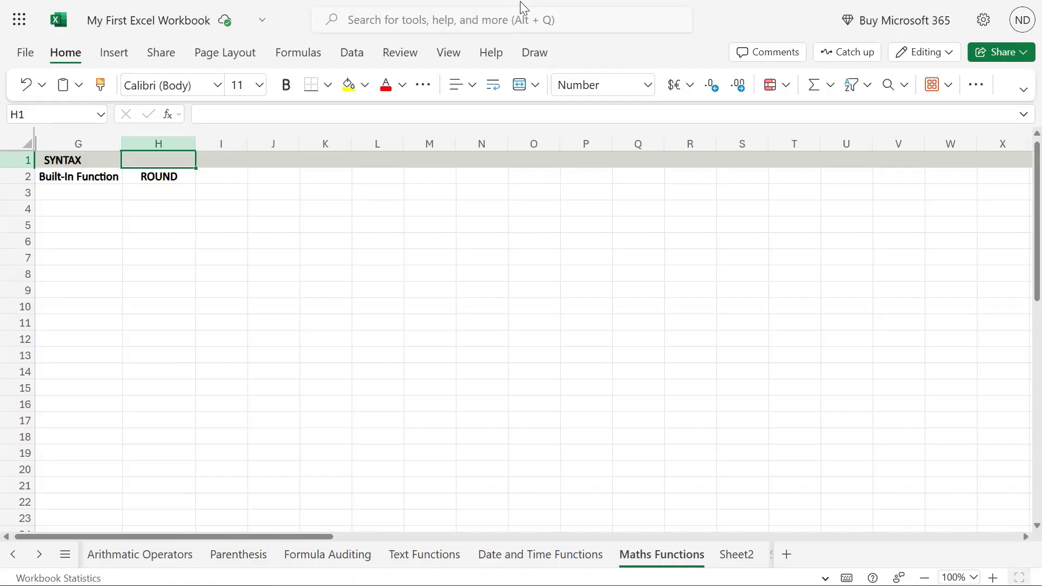
Enter the number 123456.345678 in cell G3 under the Built-In Function heading
click(69, 196)
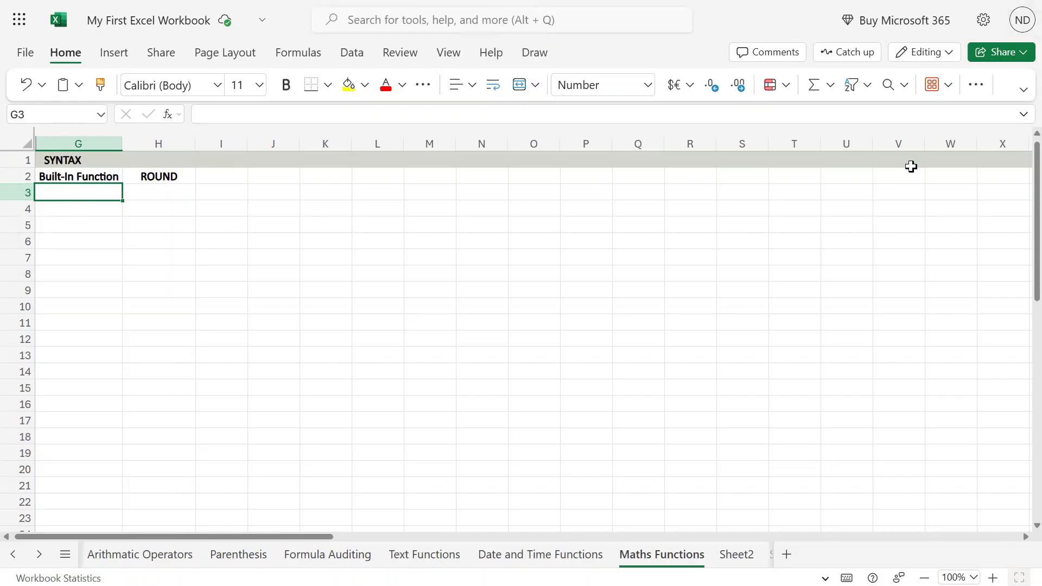
text(123456)
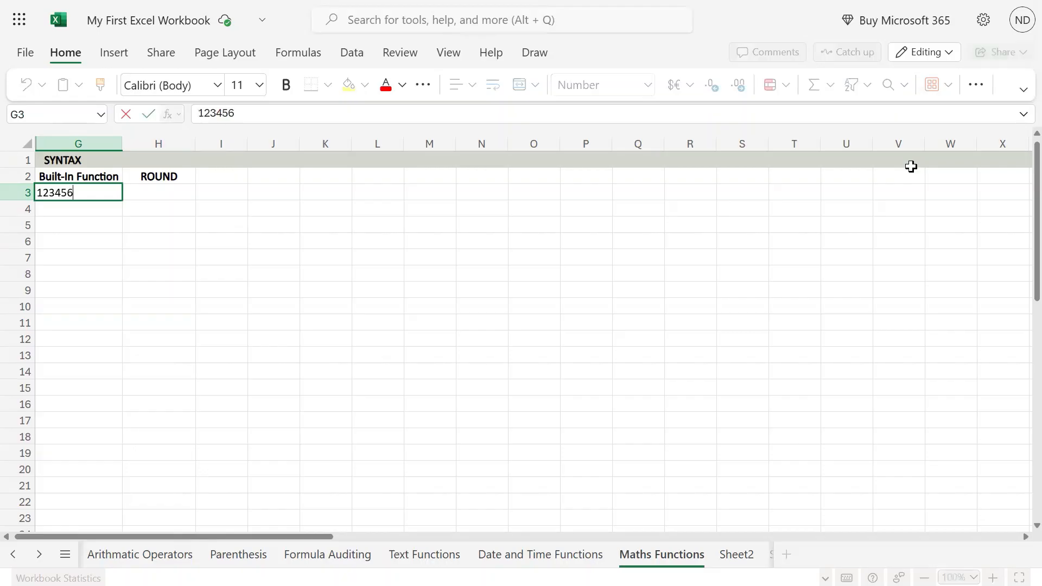
text(.345678)
key(Return)
key(Up)
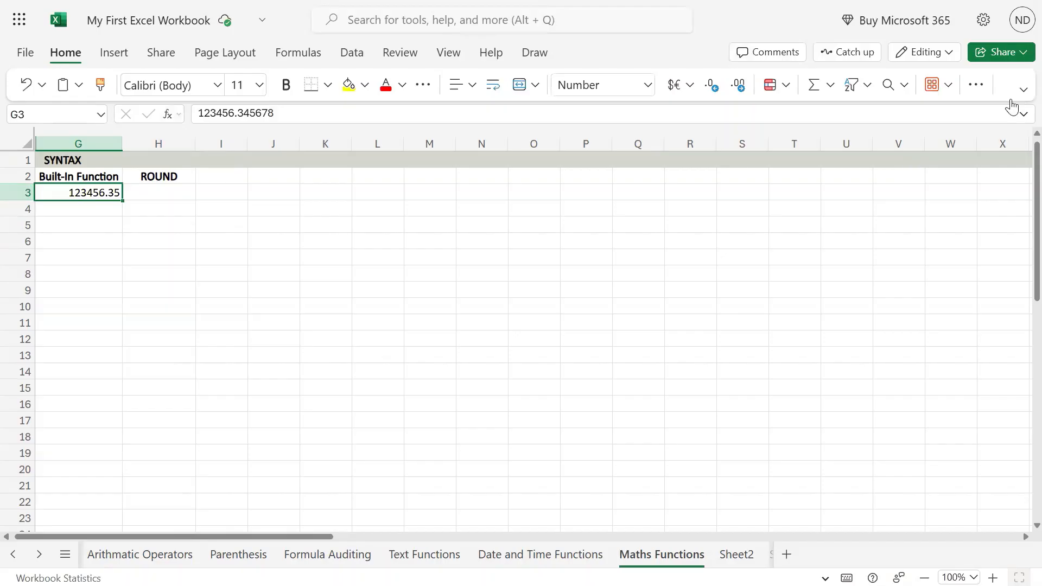
Change the number format of cell G3 to show six decimal places
click(739, 87)
click(738, 85)
click(738, 85)
click(738, 86)
click(739, 85)
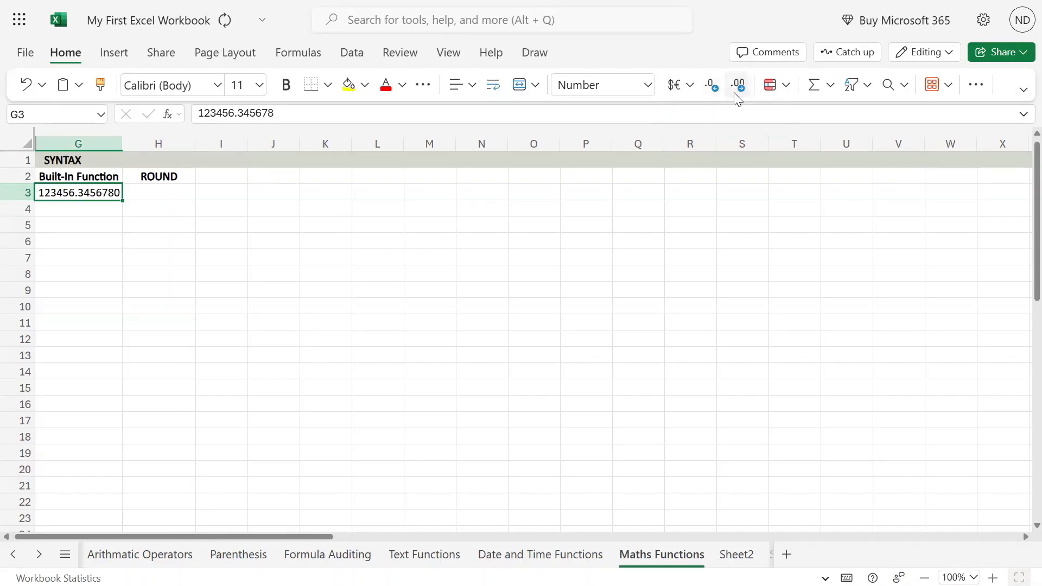
click(712, 87)
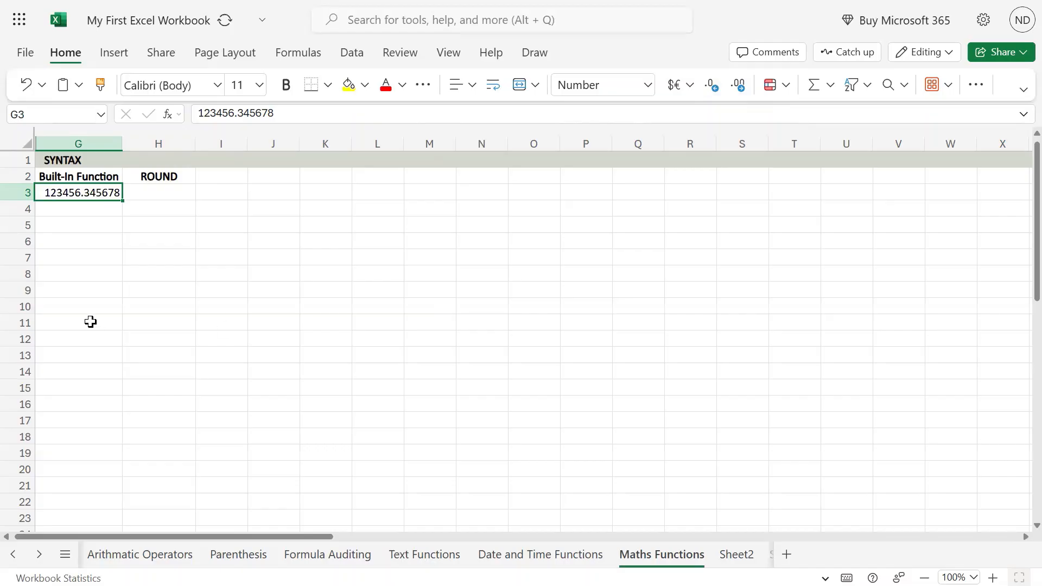
click(126, 287)
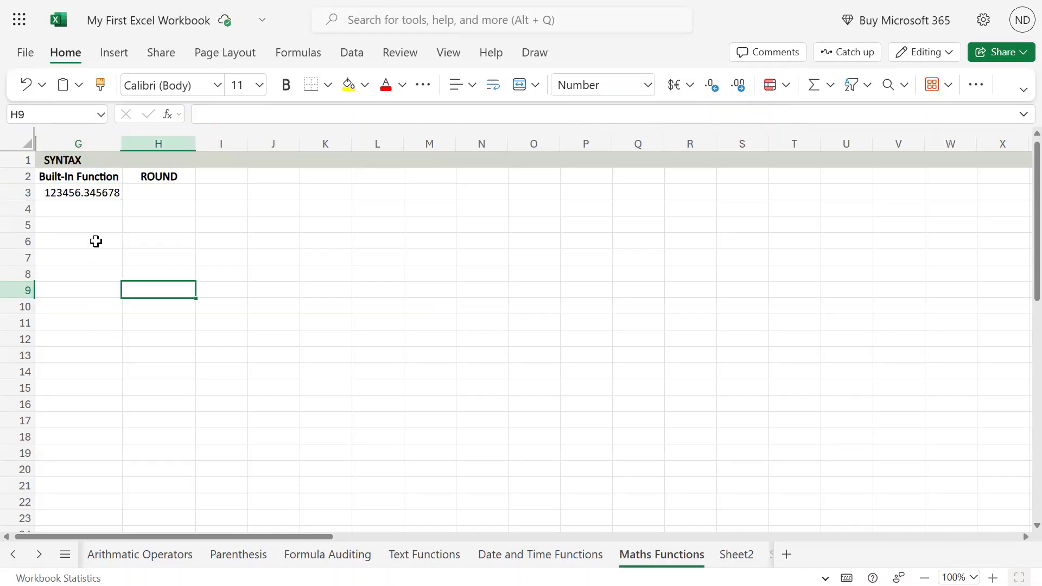
Fill the number in G3 down through cell G11
click(101, 193)
drag(123, 199, 104, 320)
click(226, 267)
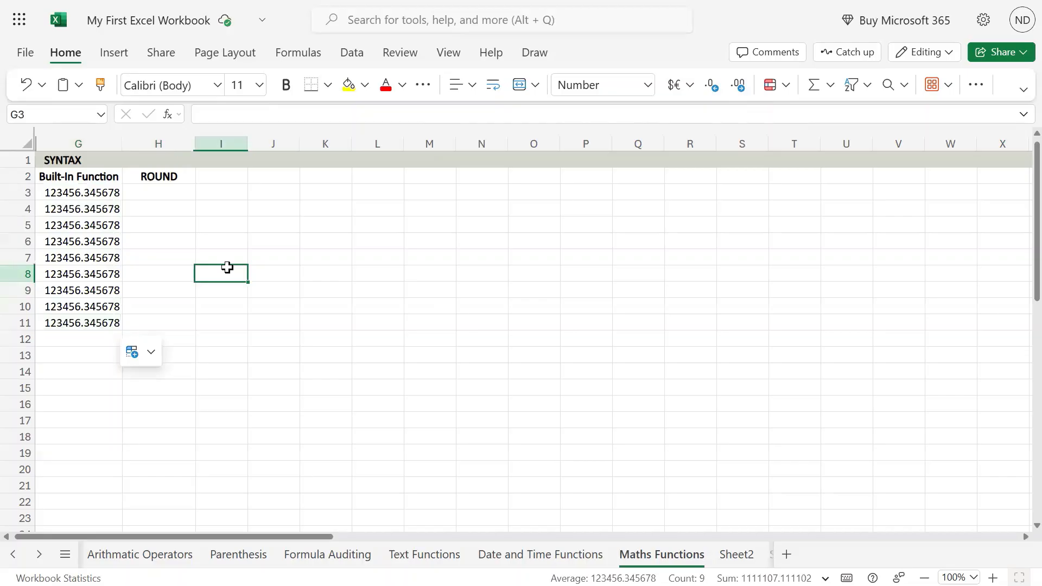
Examine the numbers in G3:G11 and the decimal digits of the value in G3
click(103, 190)
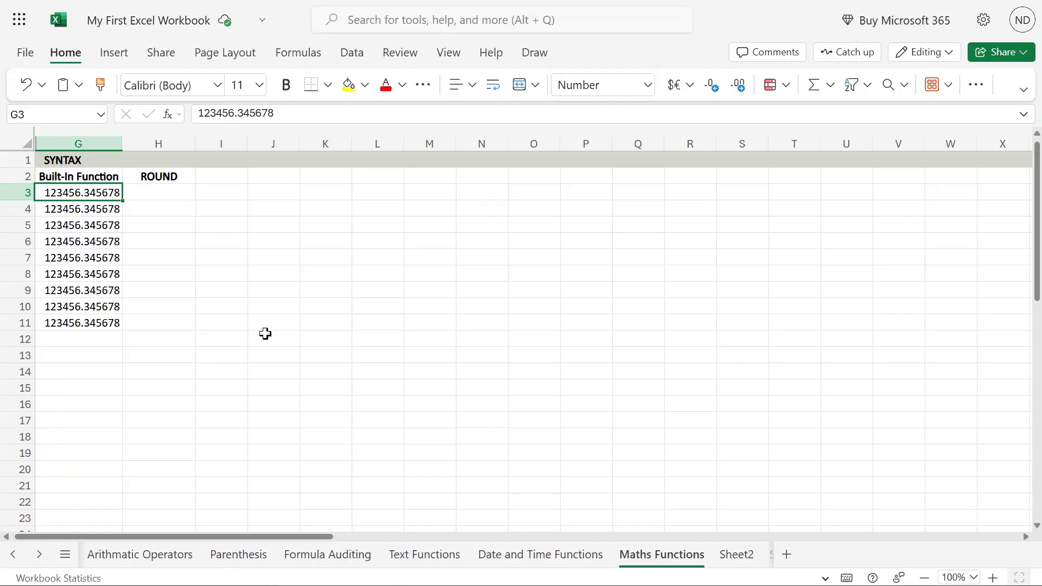
drag(109, 193, 94, 324)
click(150, 194)
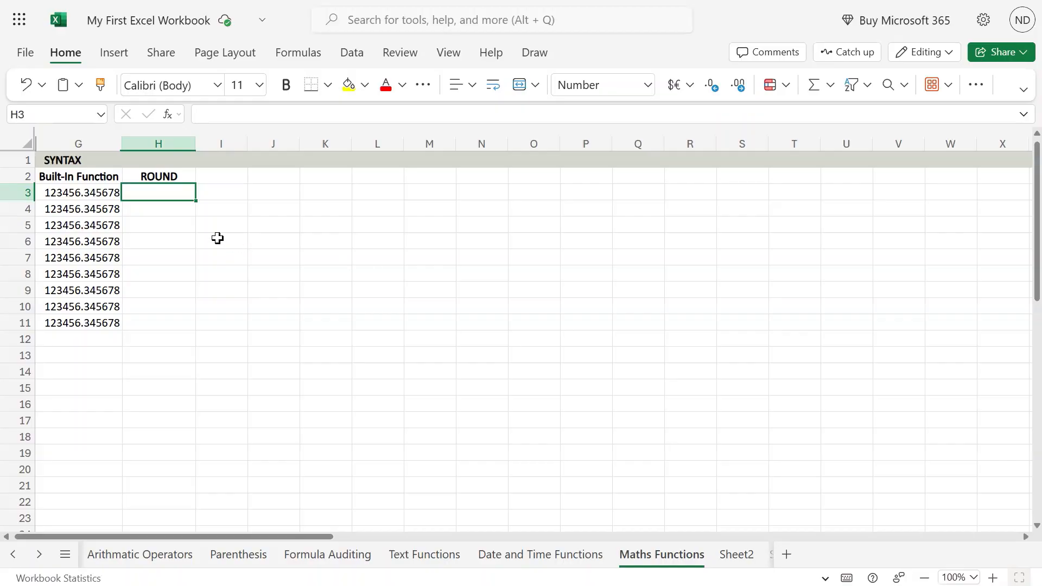
double_click(99, 194)
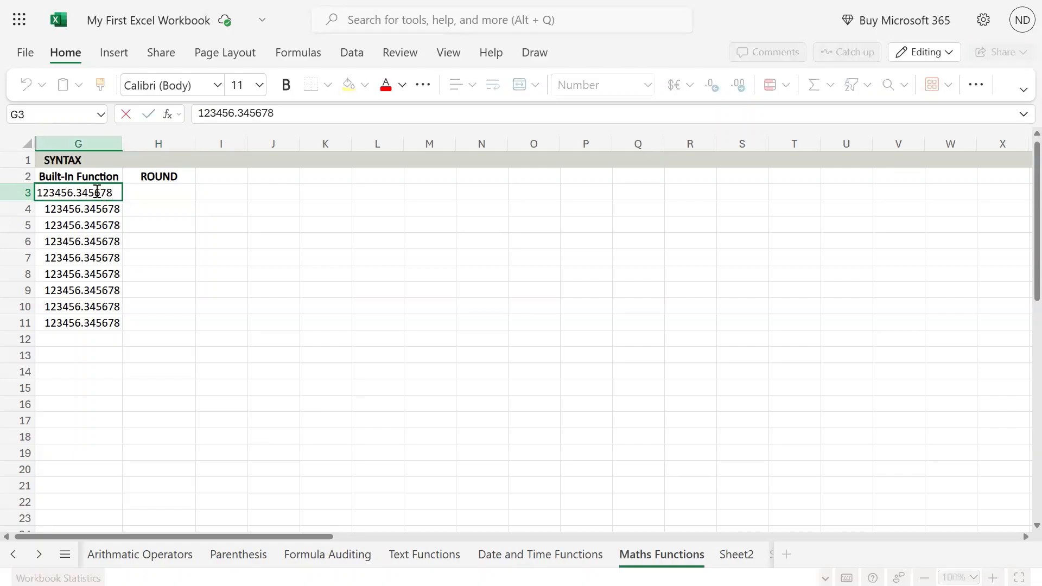
drag(94, 193, 115, 191)
click(95, 191)
click(162, 263)
Enter the formula =ROUND(G3,0) in cell H3 to round the number to zero decimals
click(166, 197)
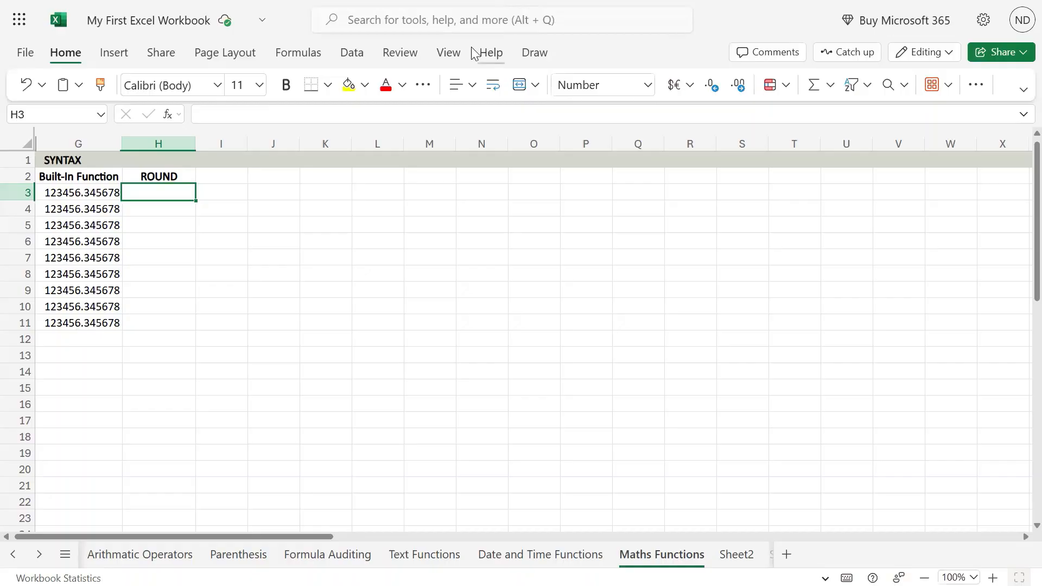
text(Rou)
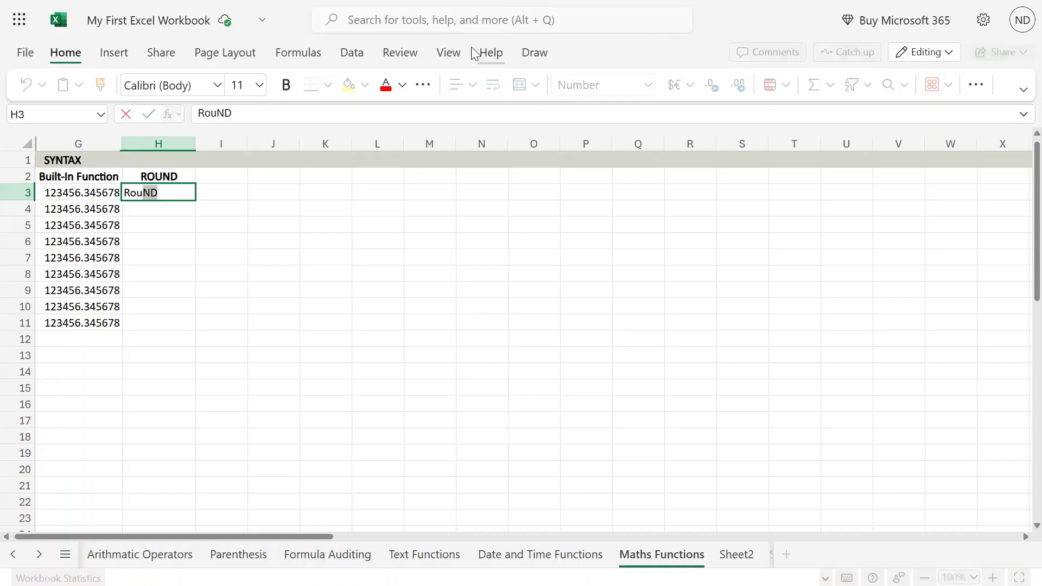
key(Escape)
text(=round)
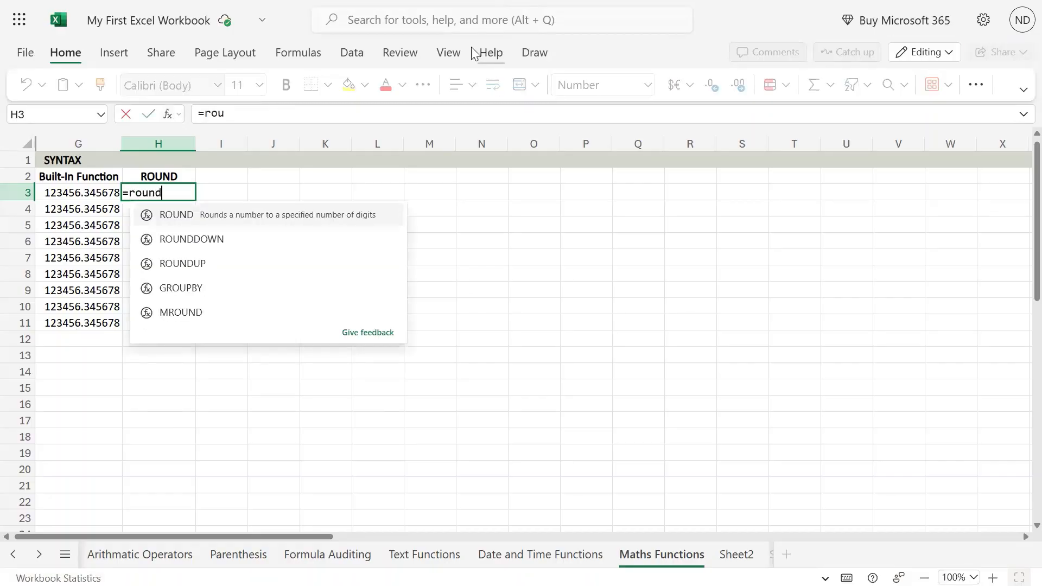
text(()
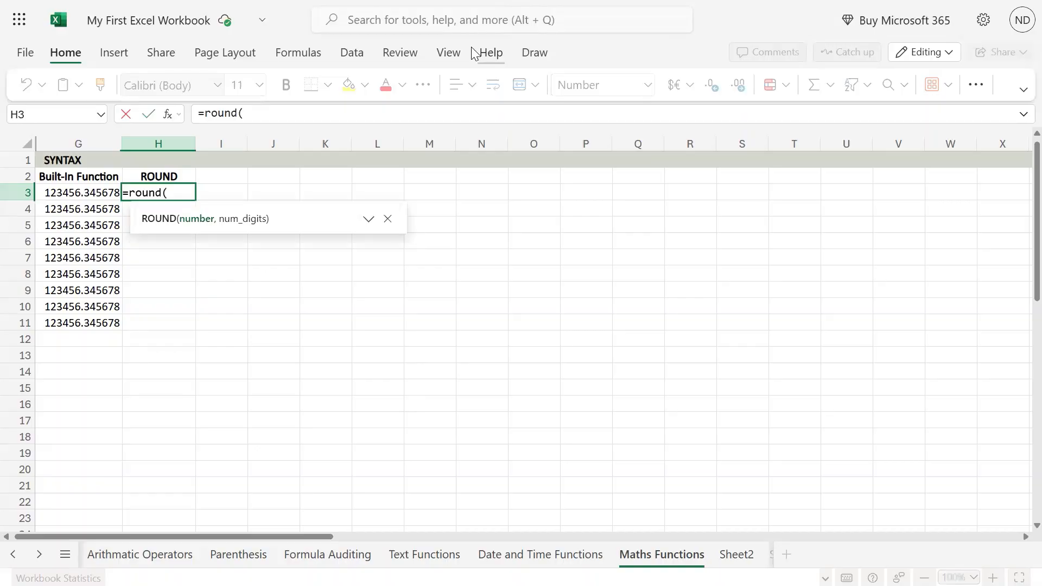
key(Left)
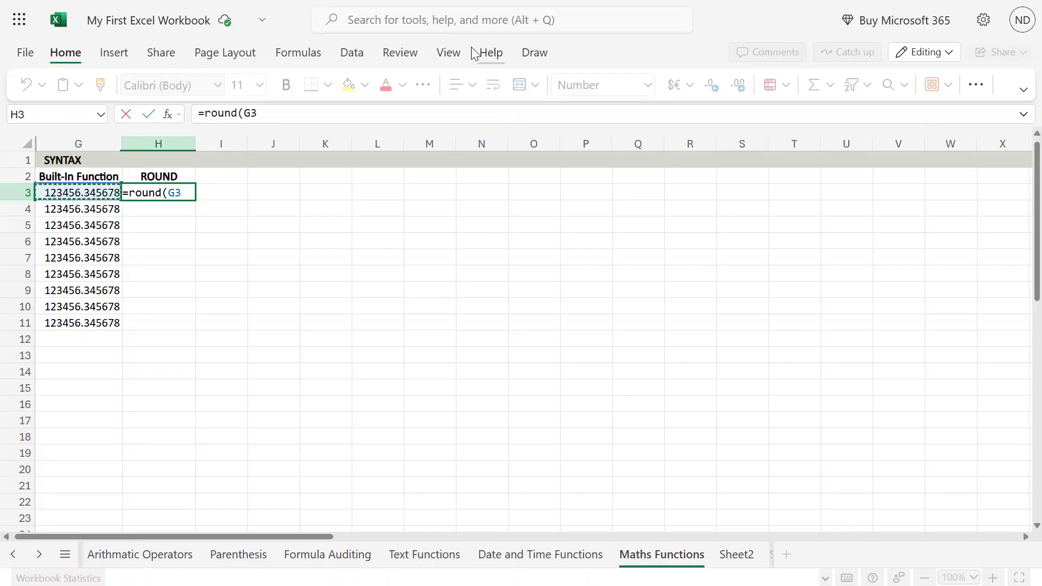
text(,)
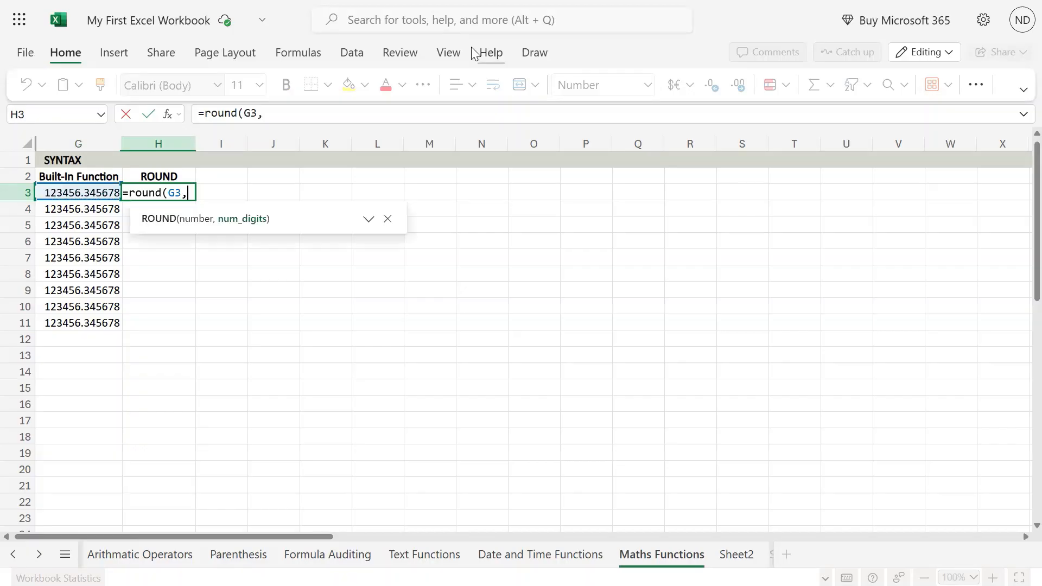
text(0))
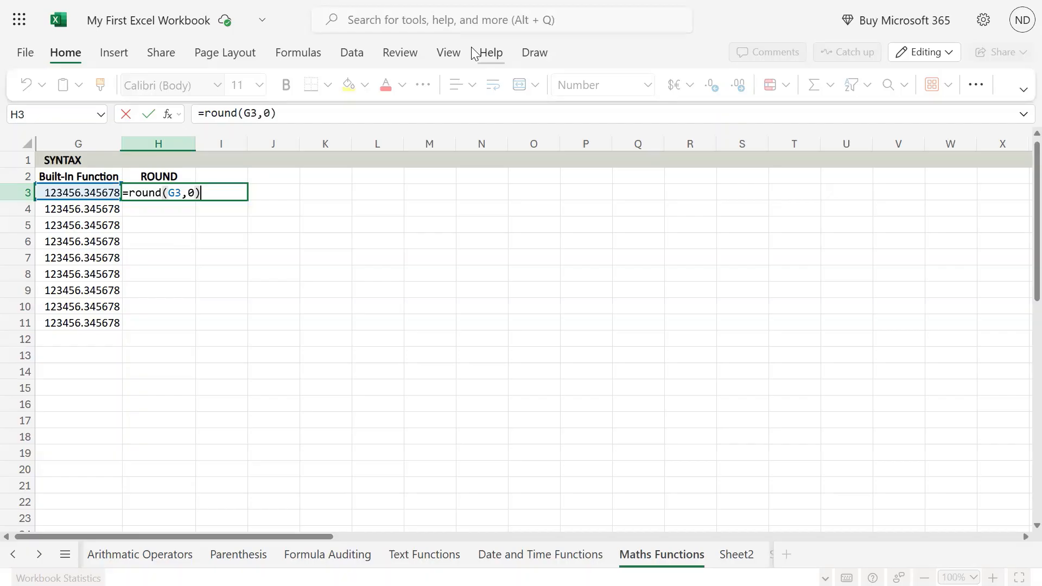
key(Return)
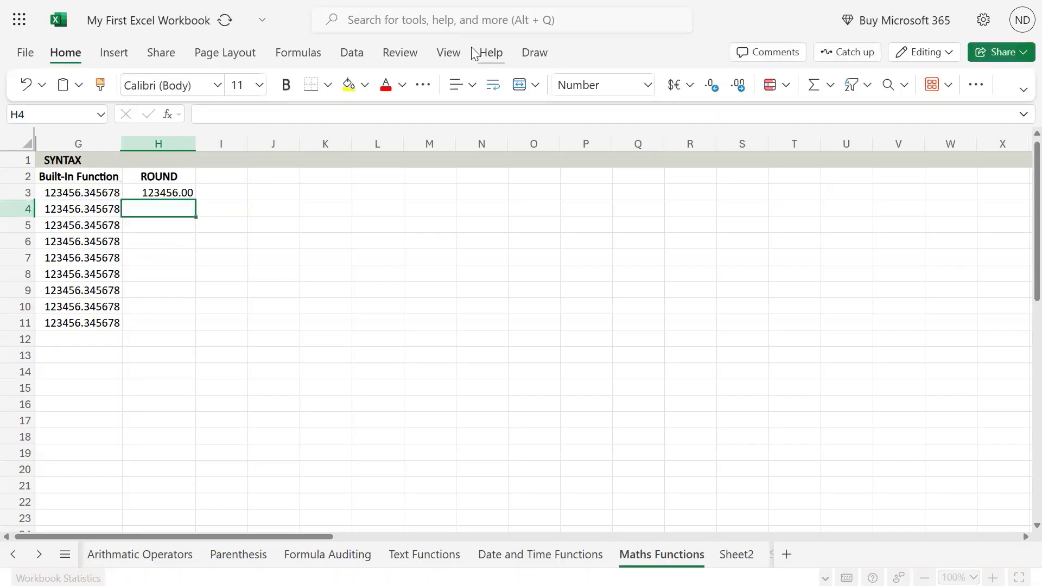
Compare the original number in G3 with the rounded result and formula in H3
key(Up)
key(Up)
key(Left)
key(Down)
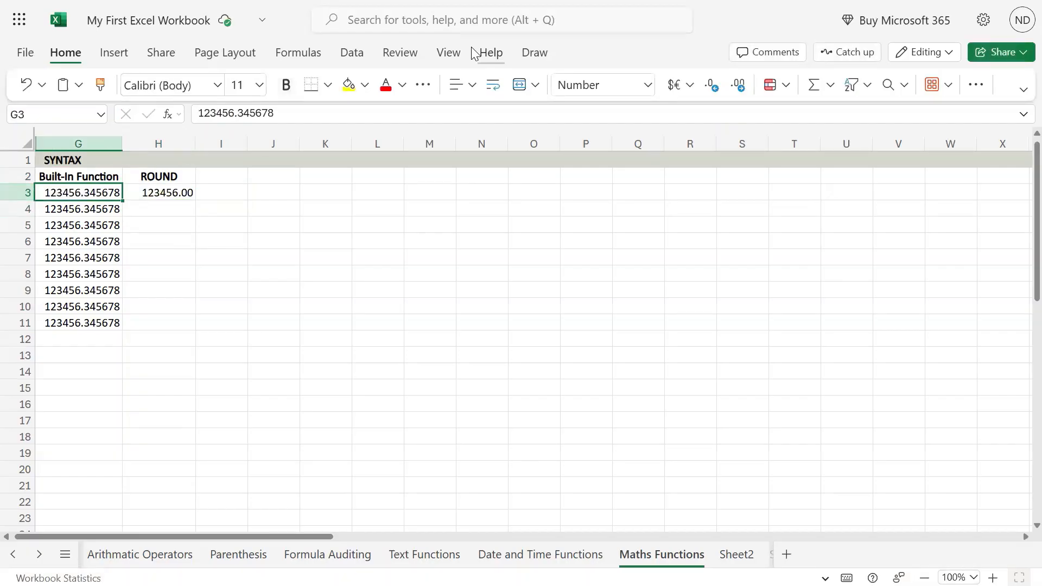
key(F2)
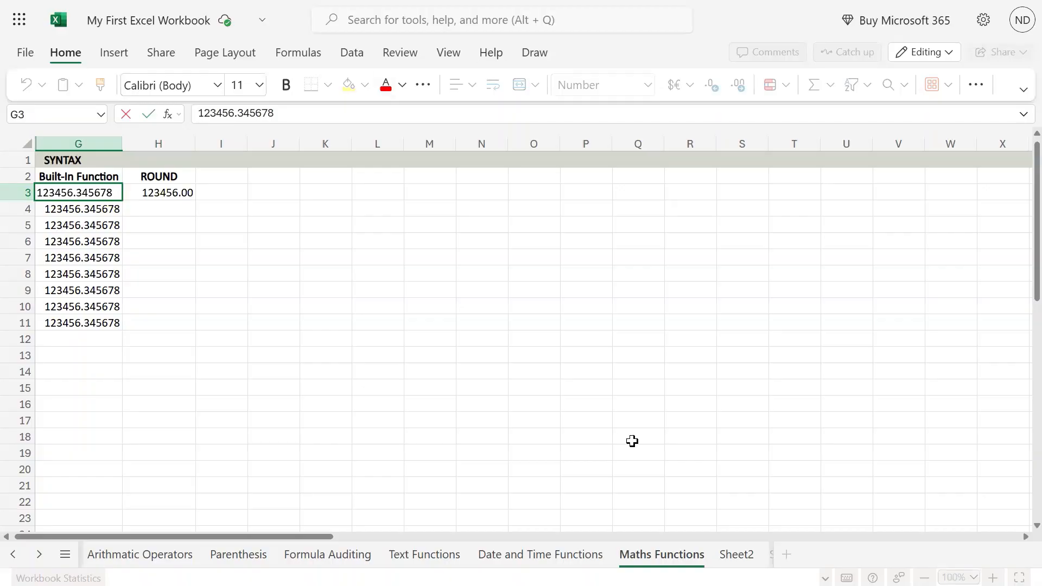
double_click(188, 195)
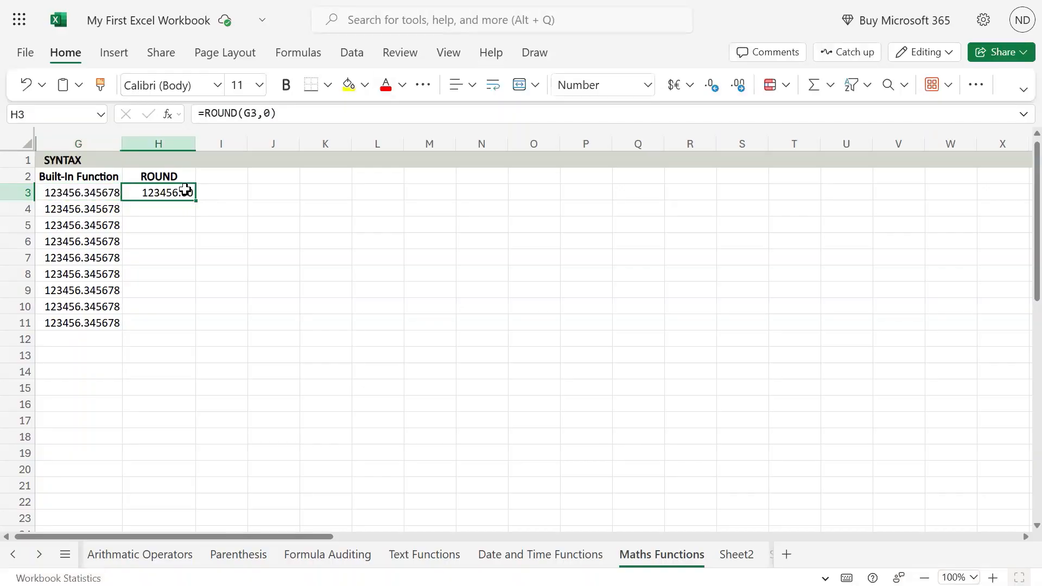
key(Escape)
key(F2)
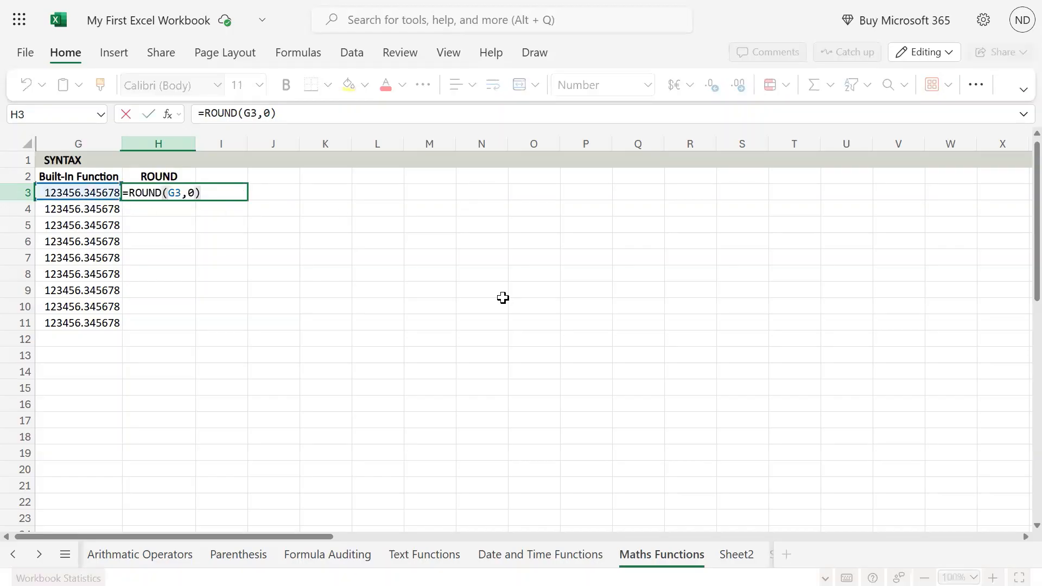
key(Escape)
Copy the ROUND formula from H3 into H4 and set its number of digits to 1
key(ctrl+c)
key(Down)
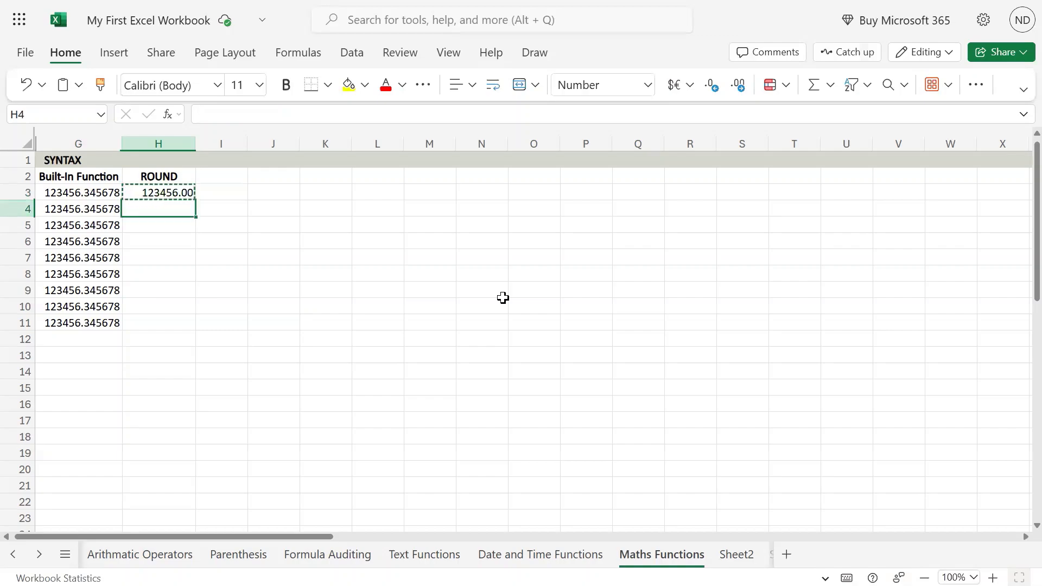
key(ctrl+v)
key(F2)
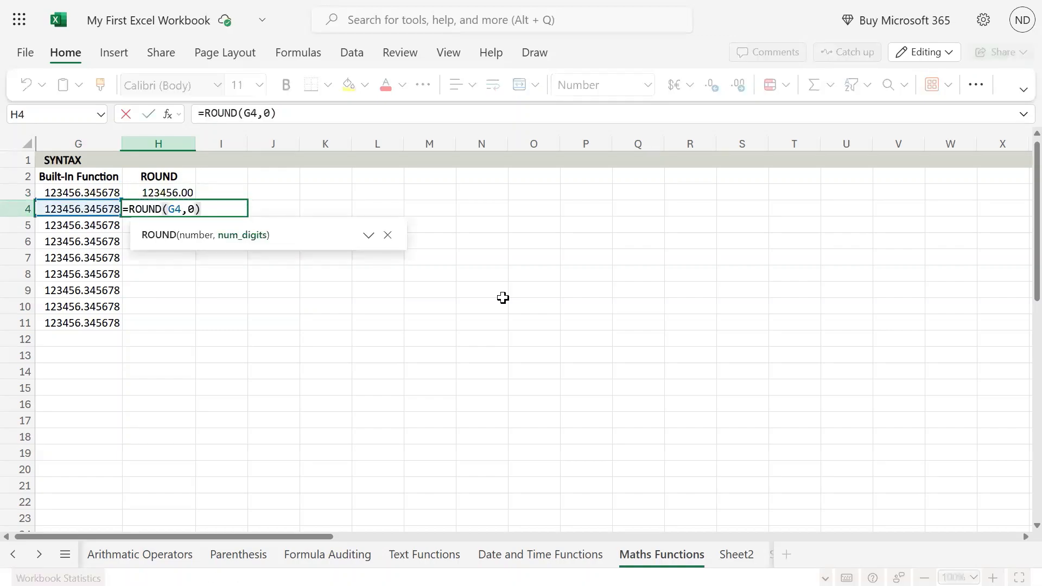
key(Left)
key(BackSpace)
text(1)
key(Return)
key(Up)
key(Left)
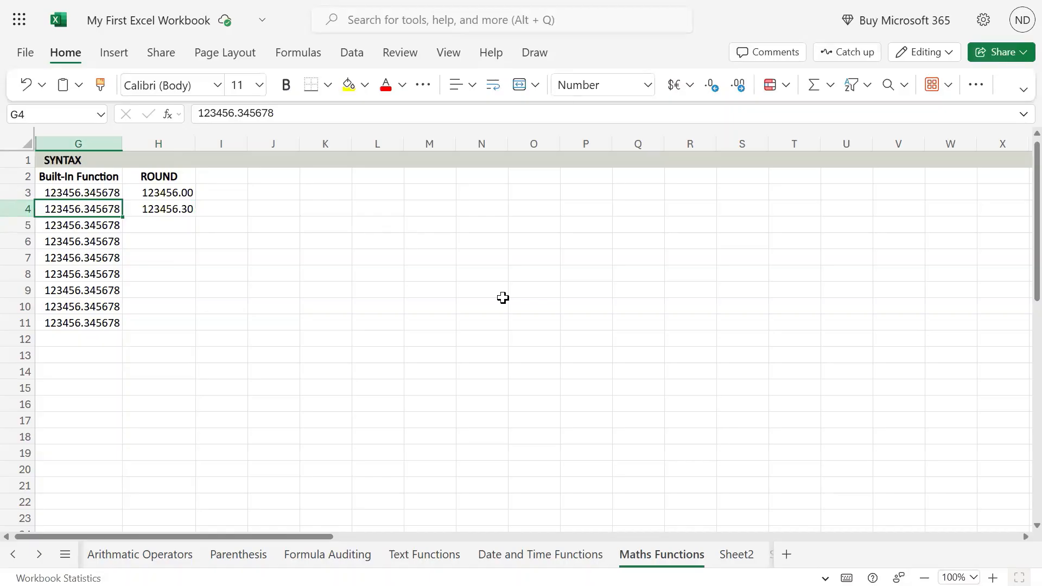
key(Right)
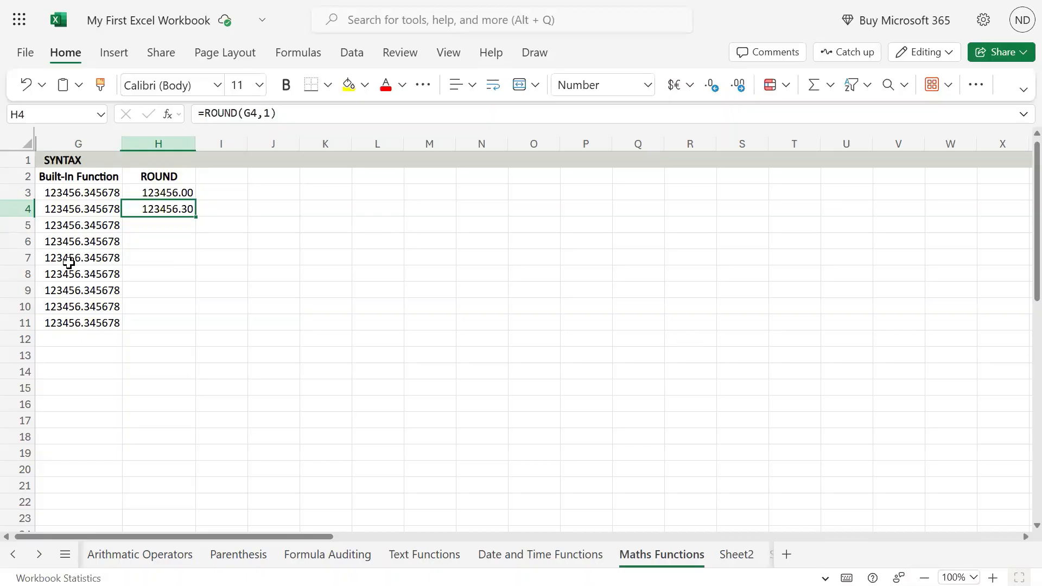
Copy the formatting of column G onto column H and autofit the width of column H
click(88, 139)
click(100, 84)
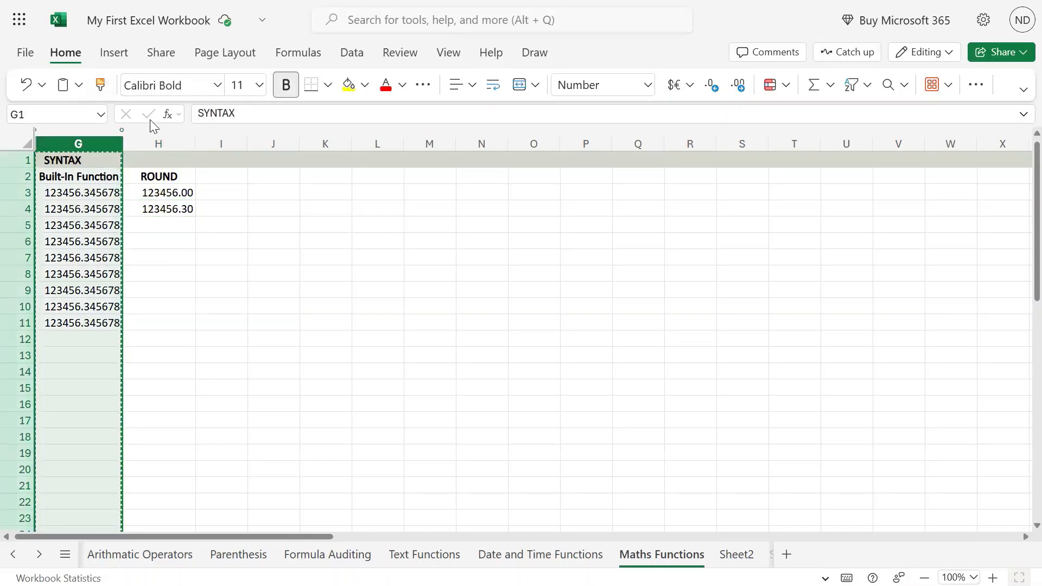
click(158, 139)
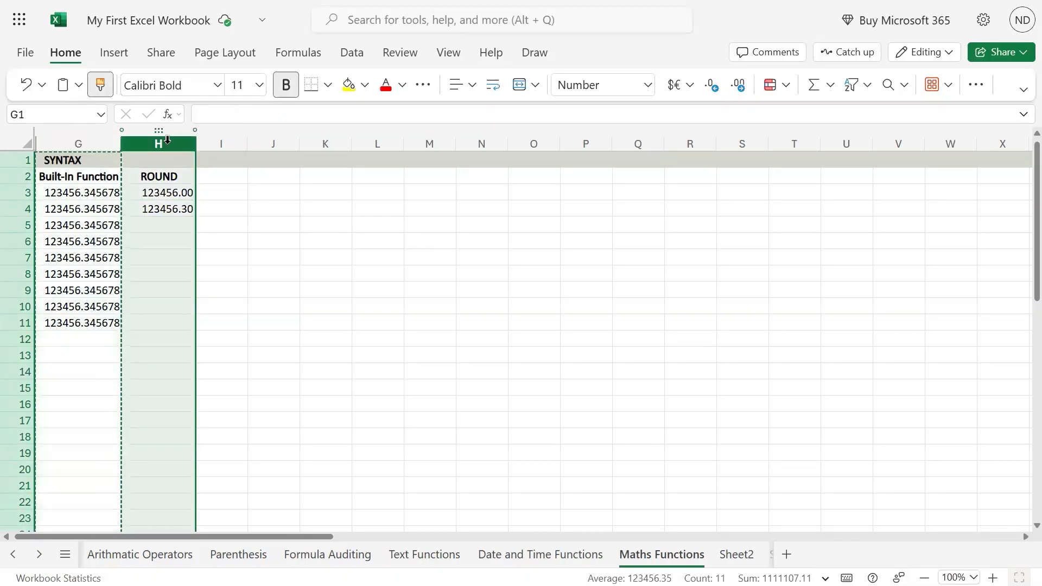
click(222, 223)
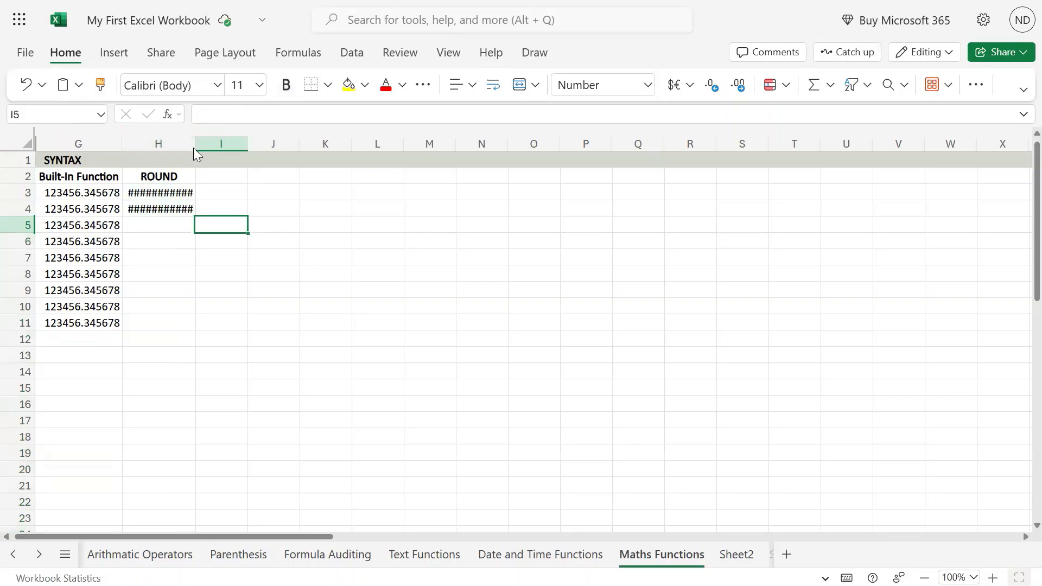
double_click(195, 145)
Copy the ROUND formula from H4 into H5 and set its number of digits to 2
click(166, 210)
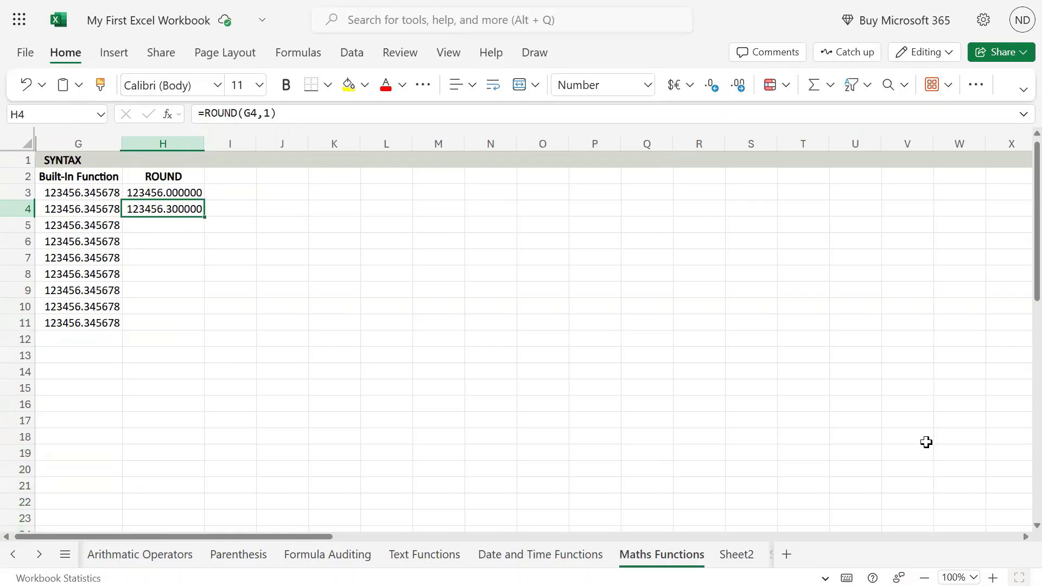
key(ctrl+c)
key(Down)
key(ctrl+v)
key(F2)
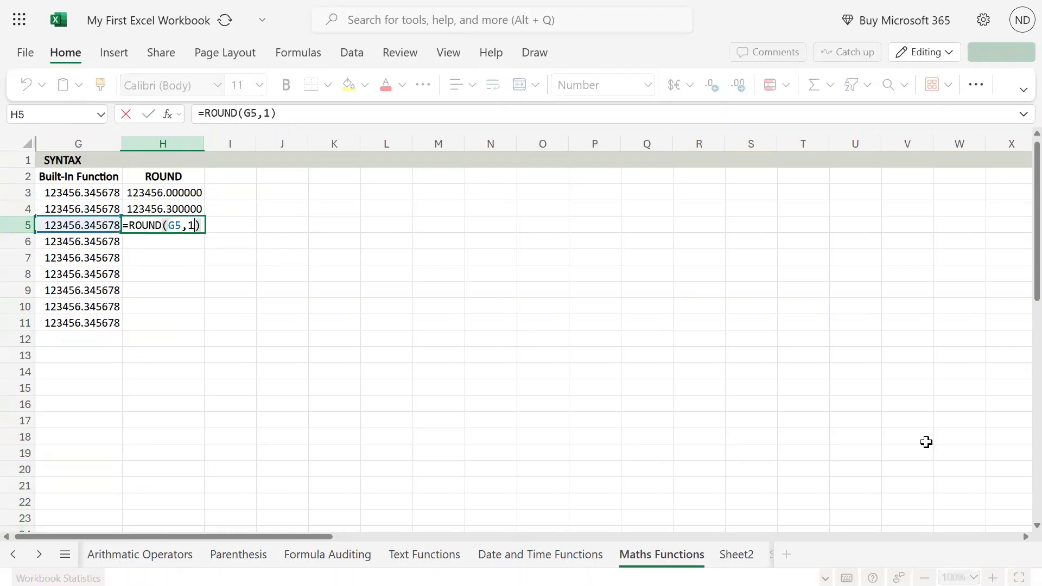
key(BackSpace)
text(2)
key(Return)
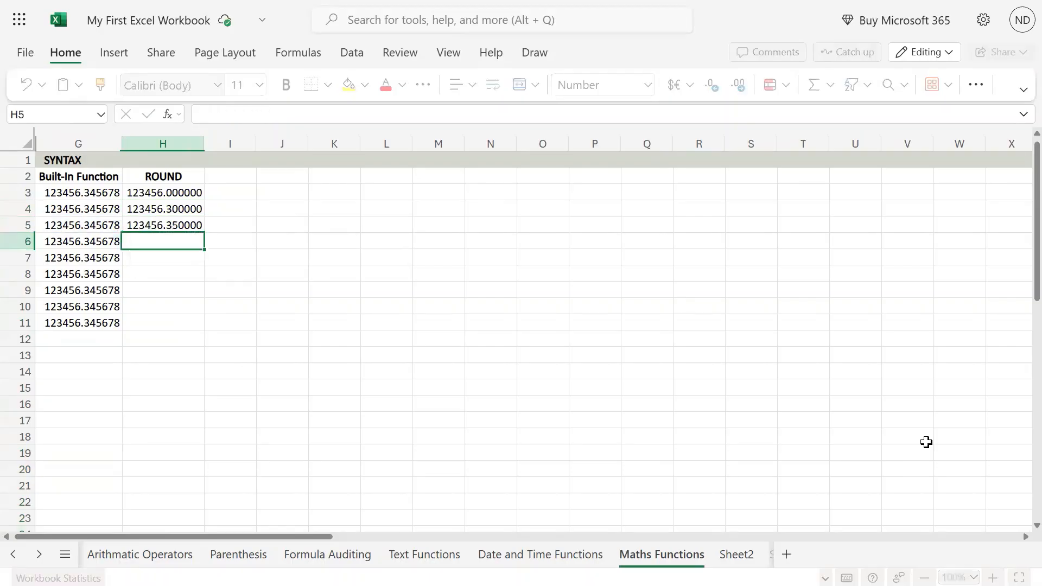
Compare the original number in G5 with the ROUND formula and its result in H5
key(Up)
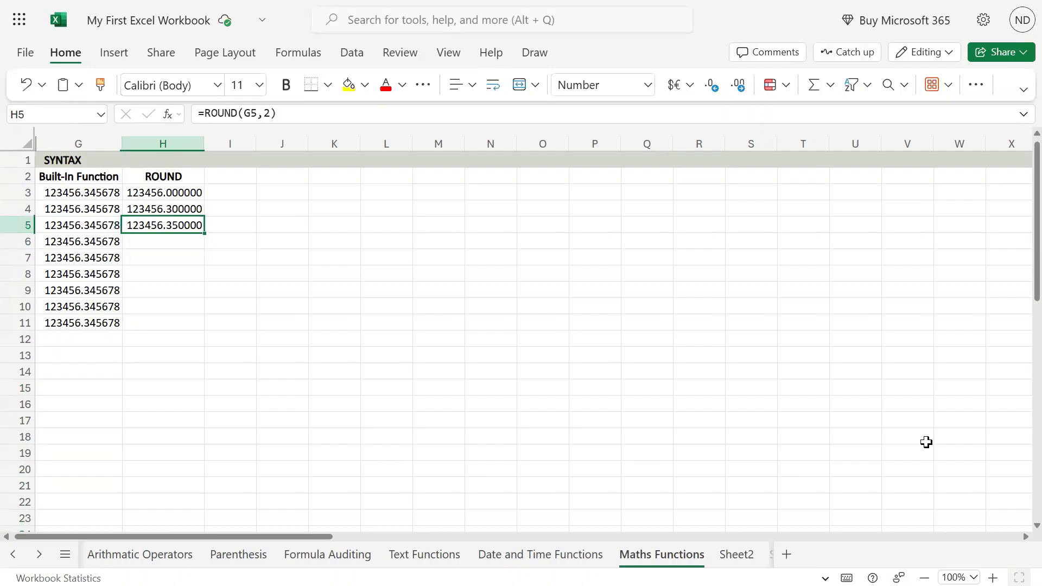
key(Left)
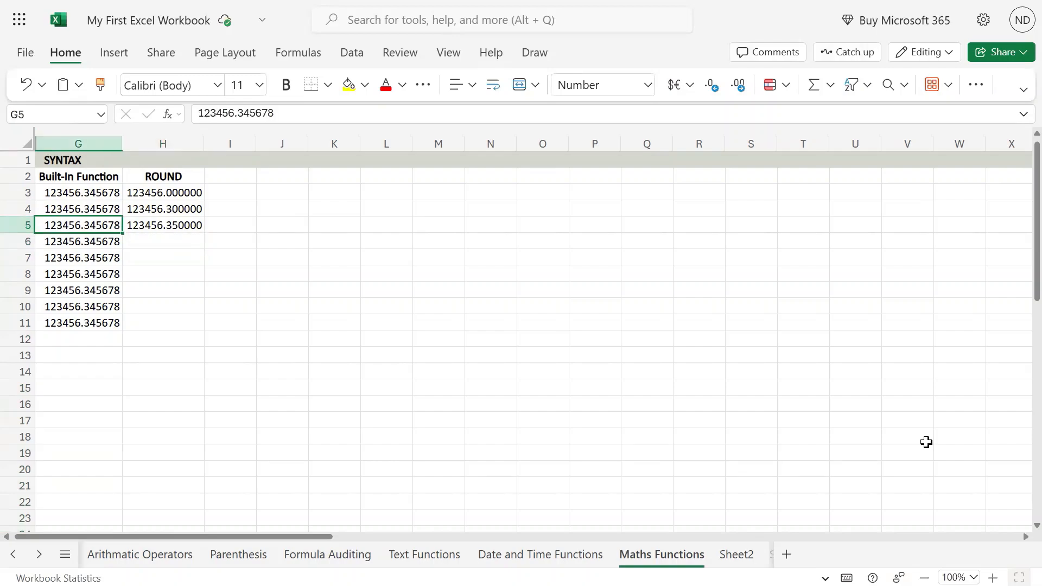
key(Right)
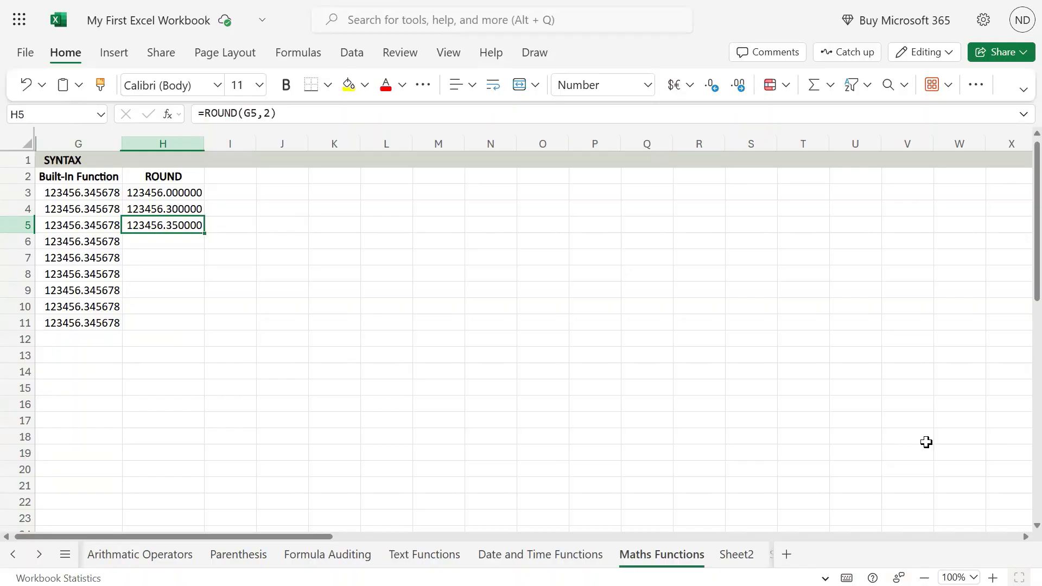
click(92, 225)
double_click(97, 225)
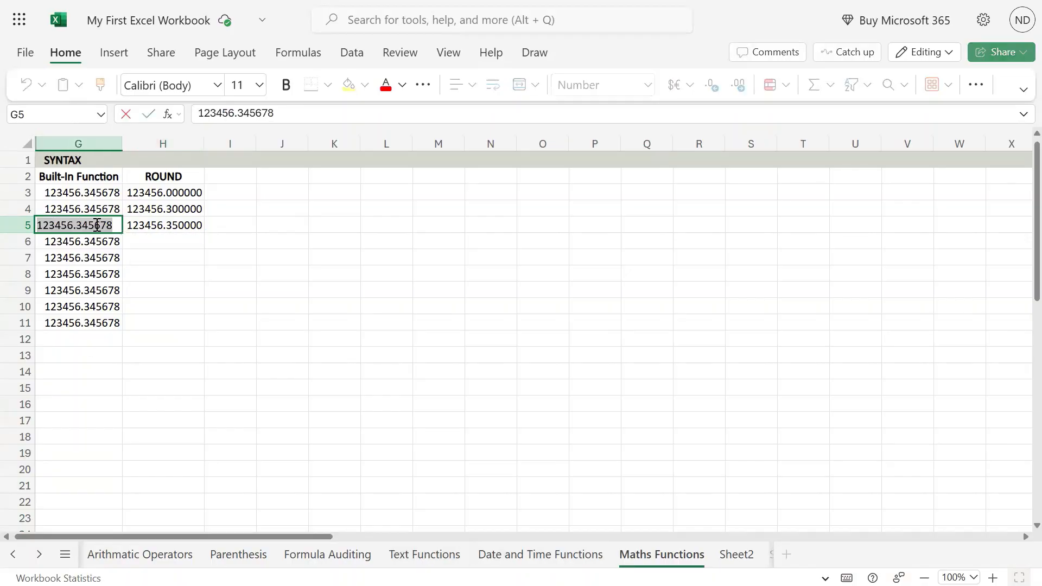
click(179, 226)
double_click(195, 225)
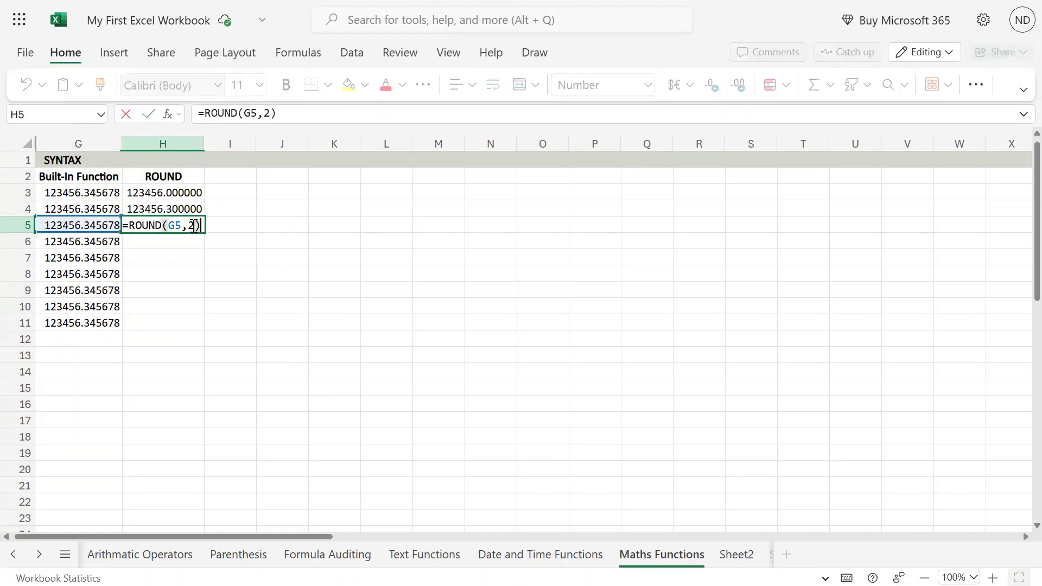
click(99, 224)
double_click(98, 225)
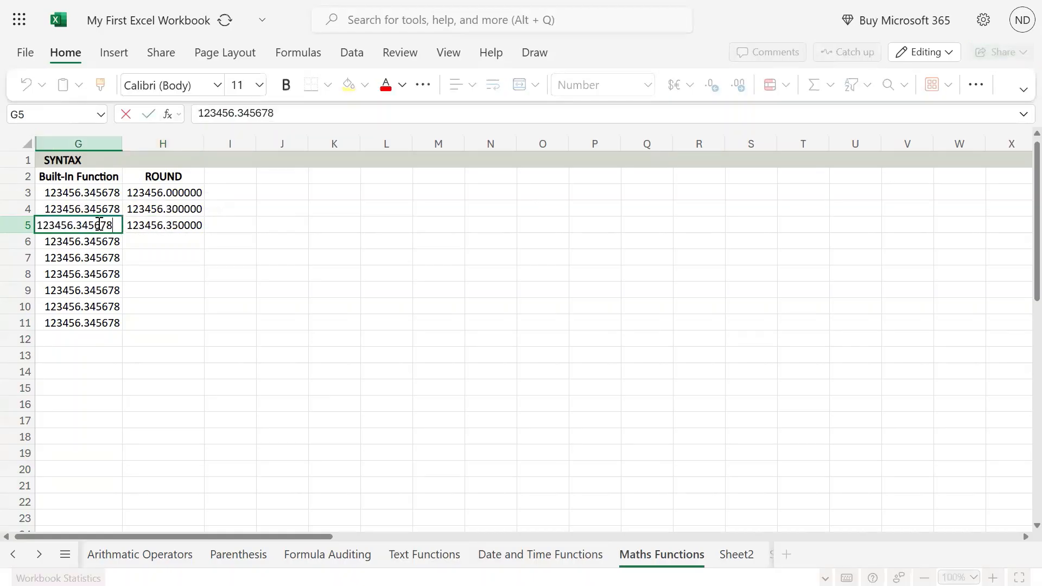
Examine the decimal digits of the number in G5 that decide its rounding to two digits
drag(76, 225, 92, 225)
click(115, 224)
drag(115, 224, 88, 225)
click(94, 225)
drag(89, 225, 118, 225)
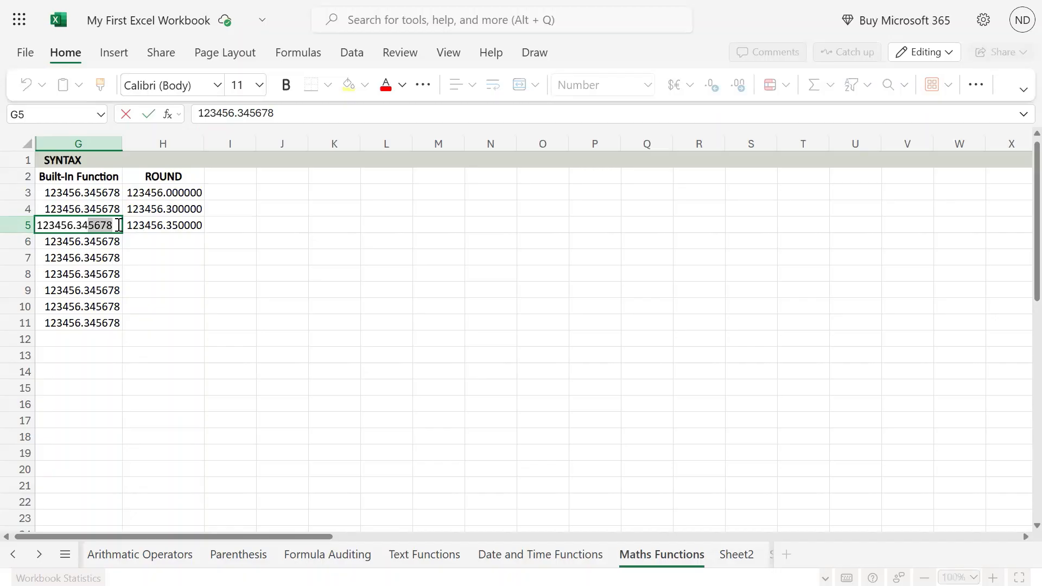
click(83, 225)
click(89, 226)
click(144, 225)
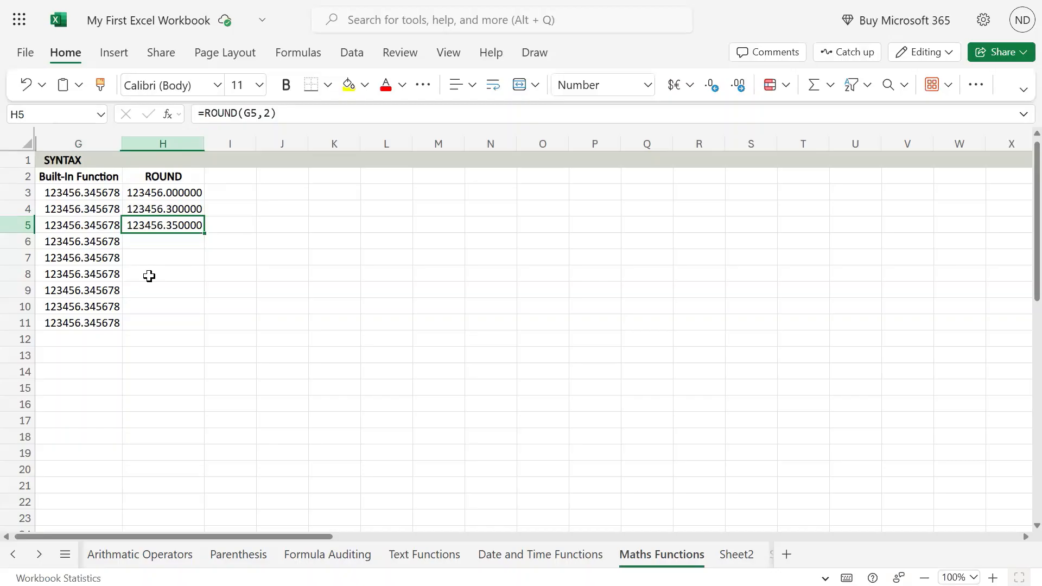
double_click(100, 223)
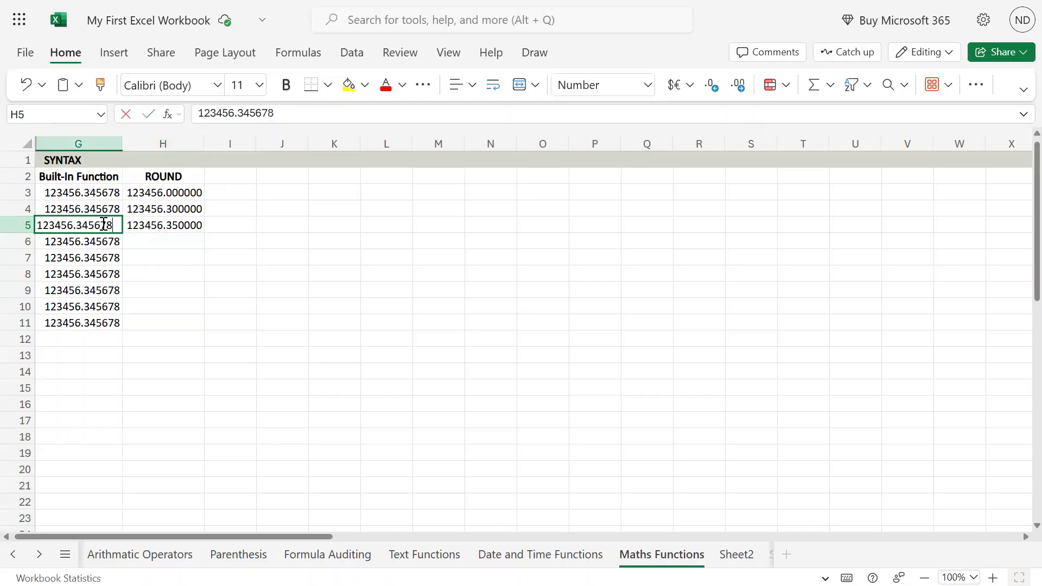
drag(94, 224, 112, 225)
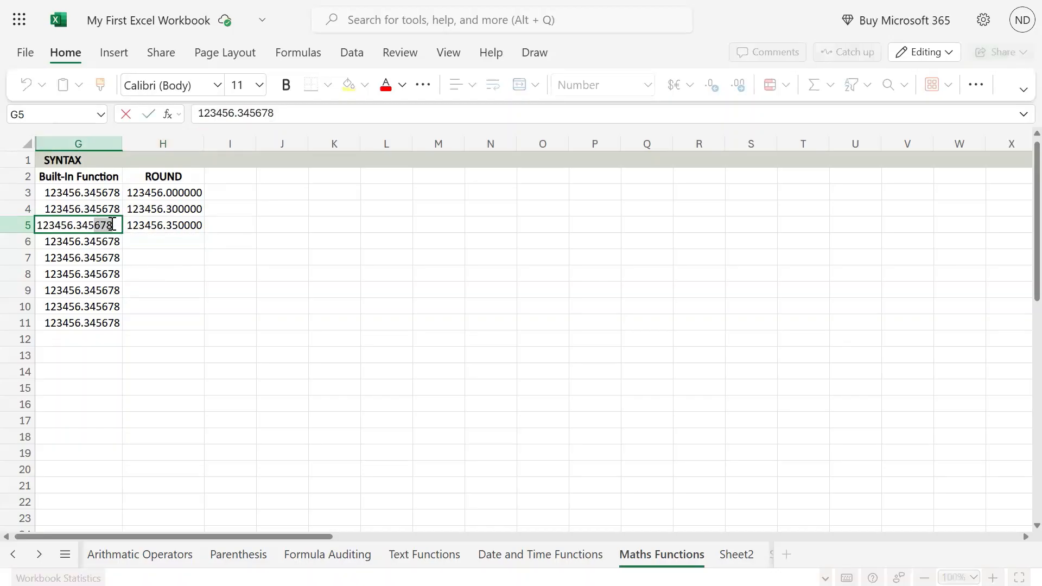
click(89, 223)
Copy the ROUND formula from H5 into H6 and set its number of digits to 3
click(186, 225)
key(ctrl+c)
key(Down)
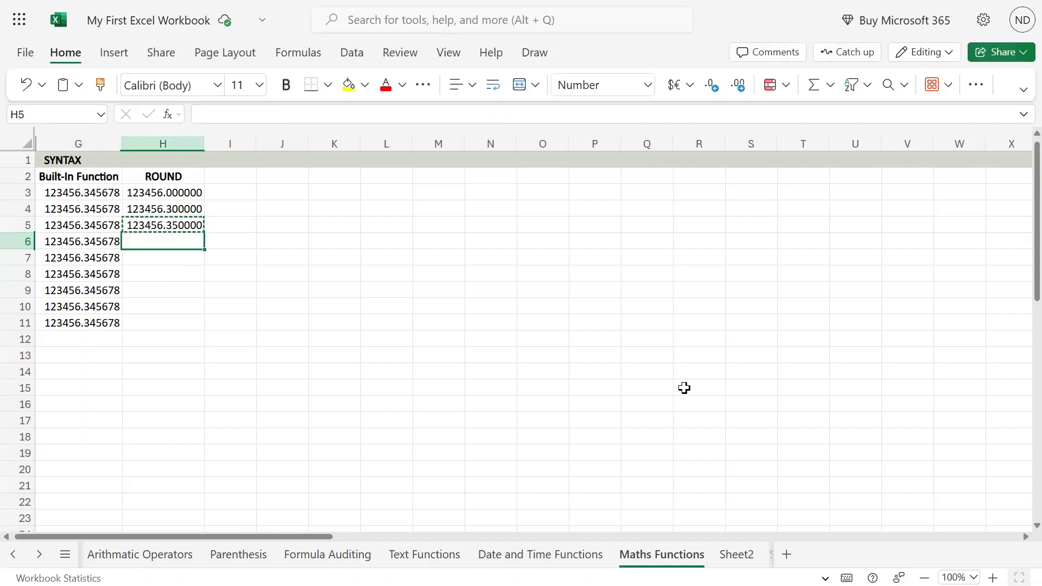
key(ctrl+v)
key(F2)
key(Left)
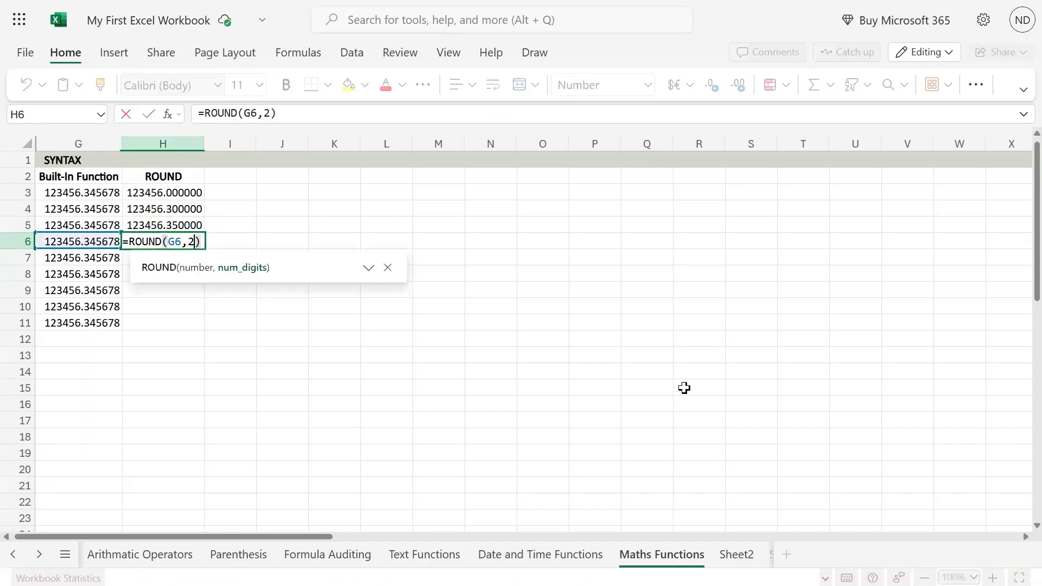
key(BackSpace)
text(3)
key(Return)
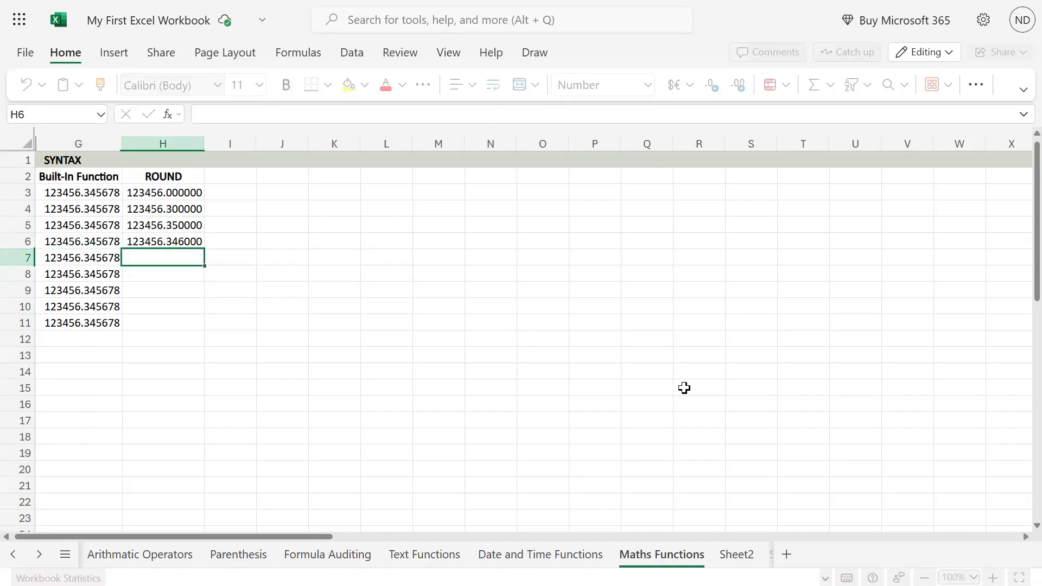
Examine the decimal digits of the number in G6 that decide the rounded result in H6
key(Up)
key(Left)
key(F2)
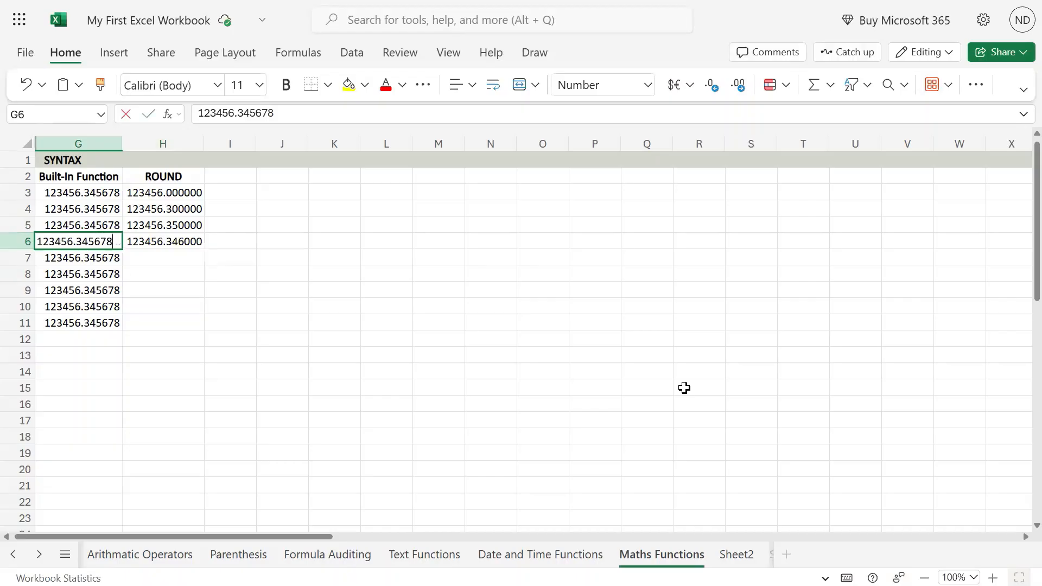
key(shift+Right)
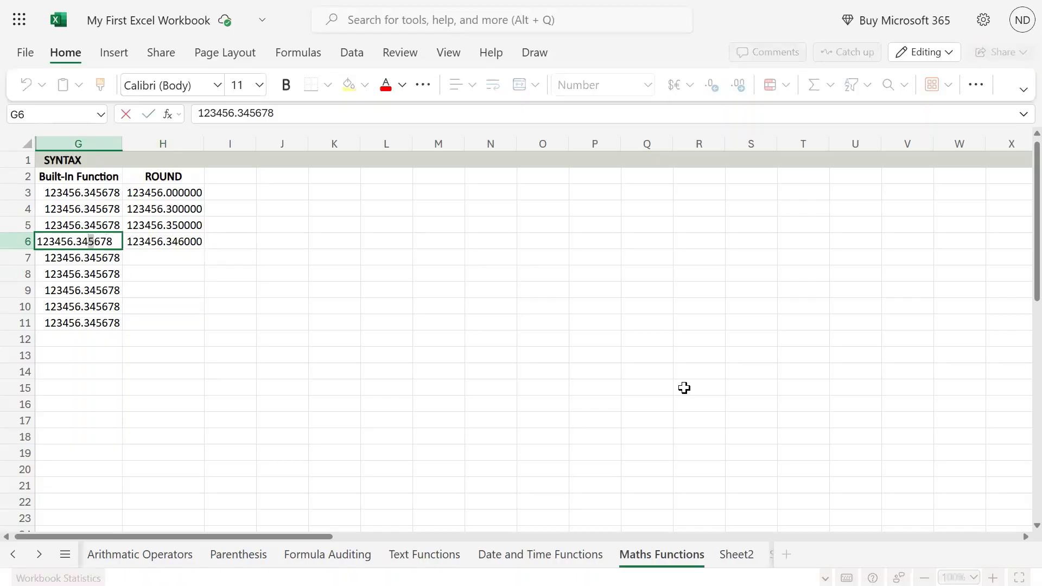
key(Right)
key(shift+Right)
key(shift+Right)
key(shift+Right)
key(Left)
key(shift+Left)
key(Return)
key(Up)
key(Right)
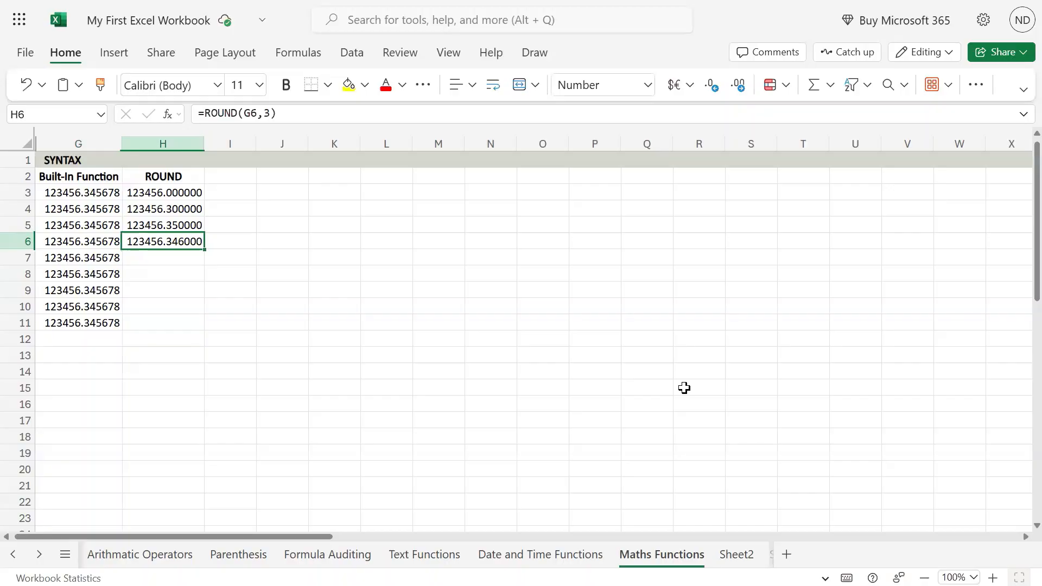
Review the number of digits used in the ROUND formulas in H3 and H6
key(Up)
key(Up)
key(Up)
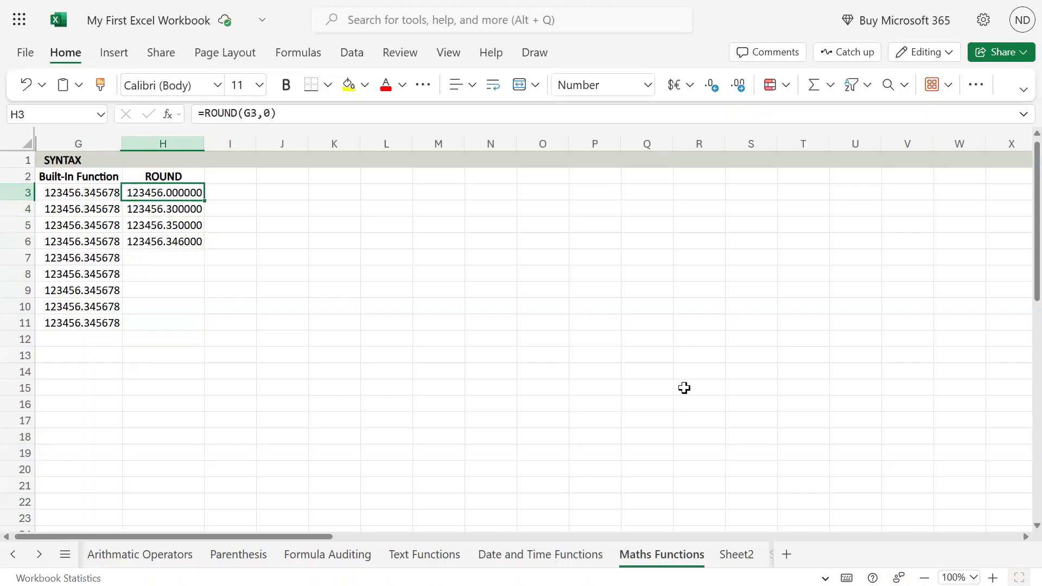
key(F2)
key(Escape)
click(187, 237)
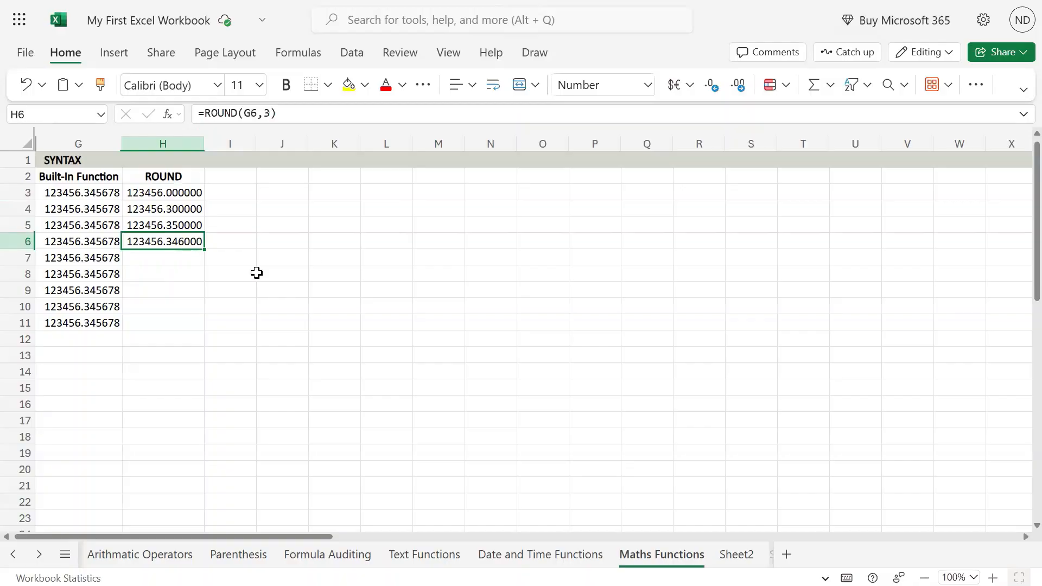
key(F2)
key(Left)
key(shift+Left)
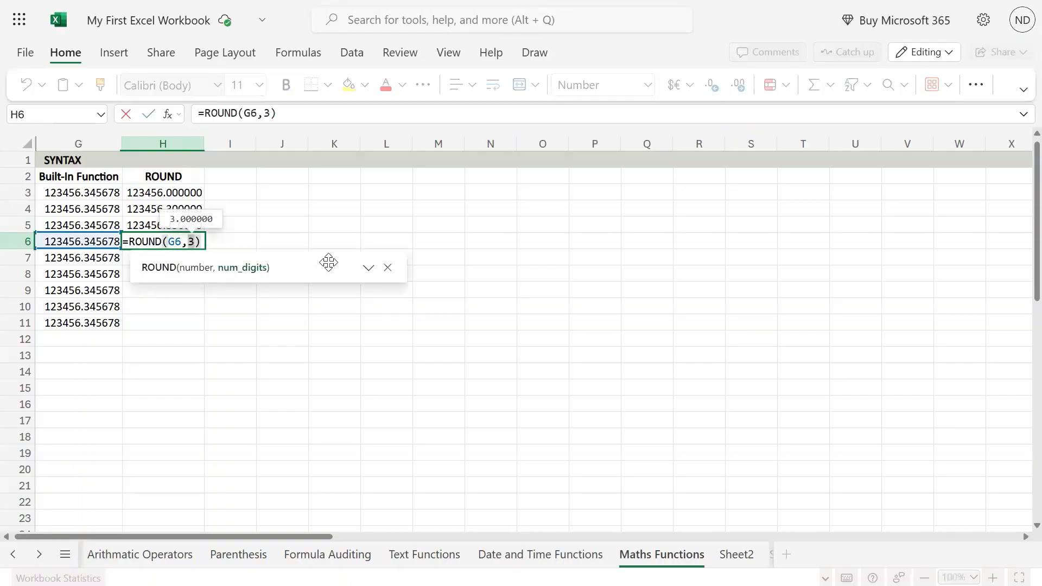
key(Left)
key(ctrl+Return)
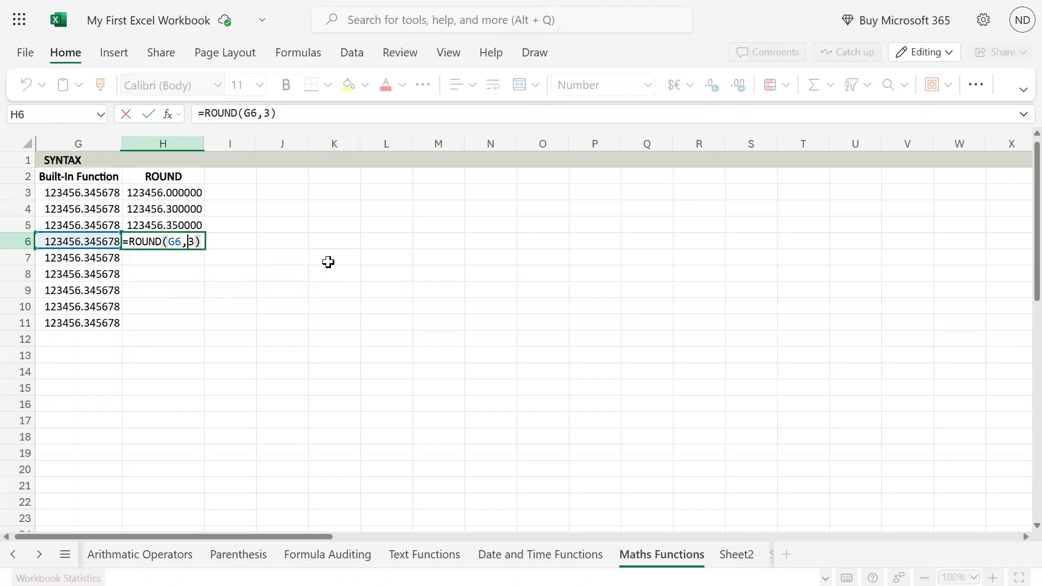
Copy the ROUND formula from H6 into H7, keeping 3 as its number of digits
key(ctrl+c)
key(Down)
key(ctrl+v)
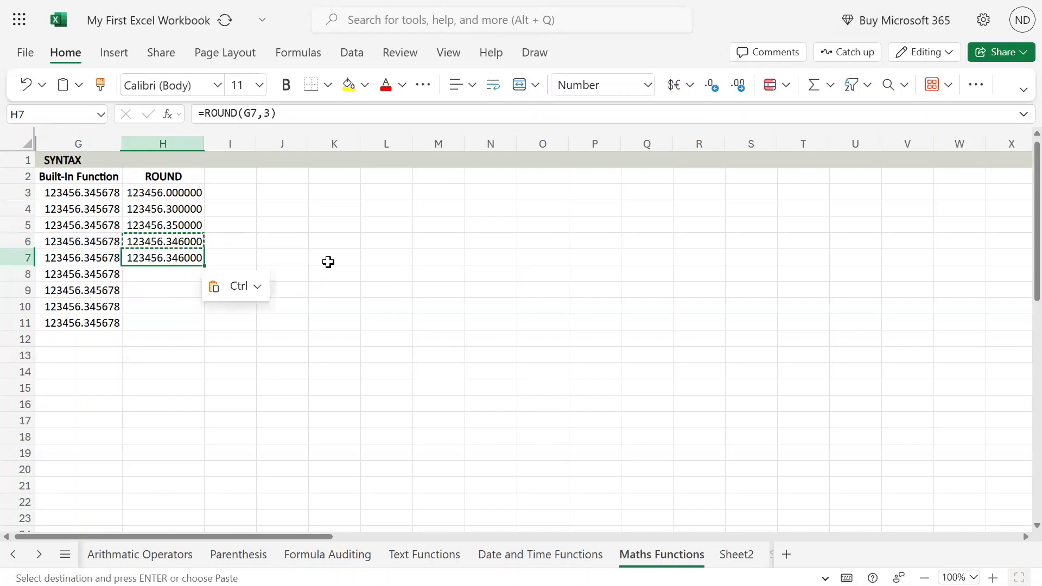
key(F2)
key(Left)
key(BackSpace)
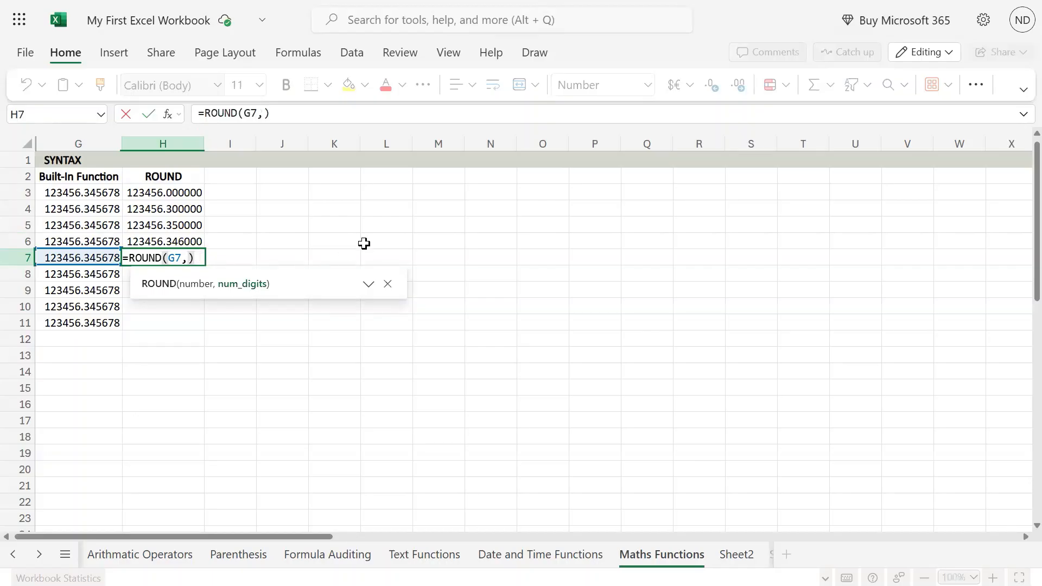
text(3)
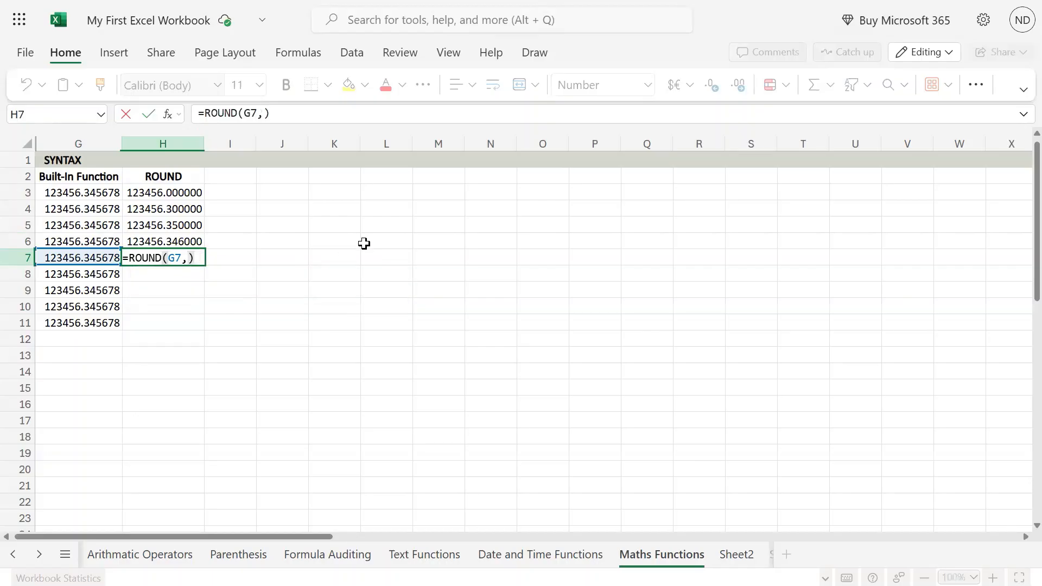
key(ctrl+Return)
Examine the digits before the decimal point of the number in G7
key(Left)
key(F2)
key(Left)
key(Left)
key(Left)
key(Left)
key(Left)
key(Left)
key(Left)
key(Left)
key(Left)
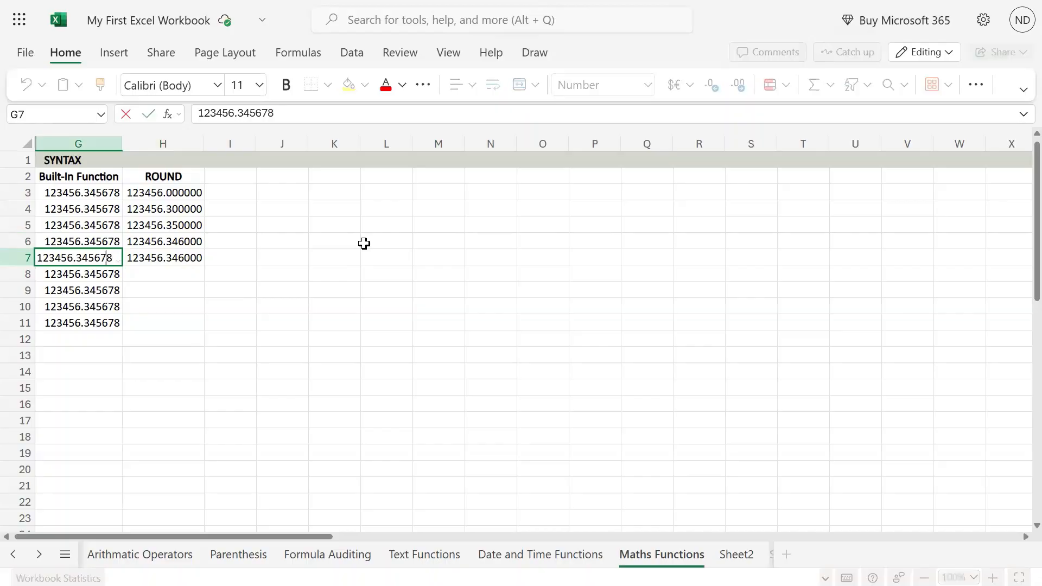
key(shift+Left)
key(shift+Home)
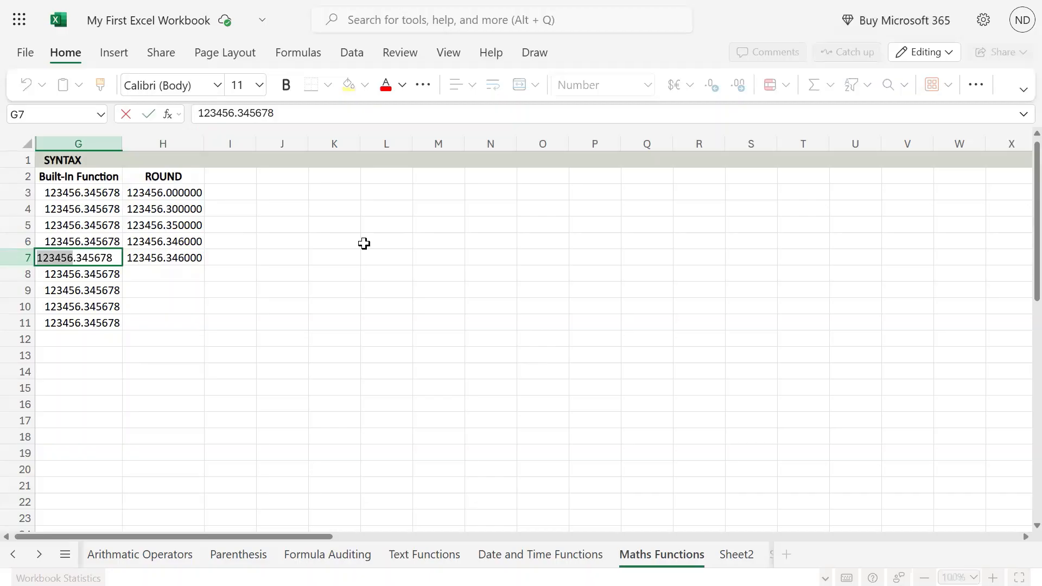
key(Right)
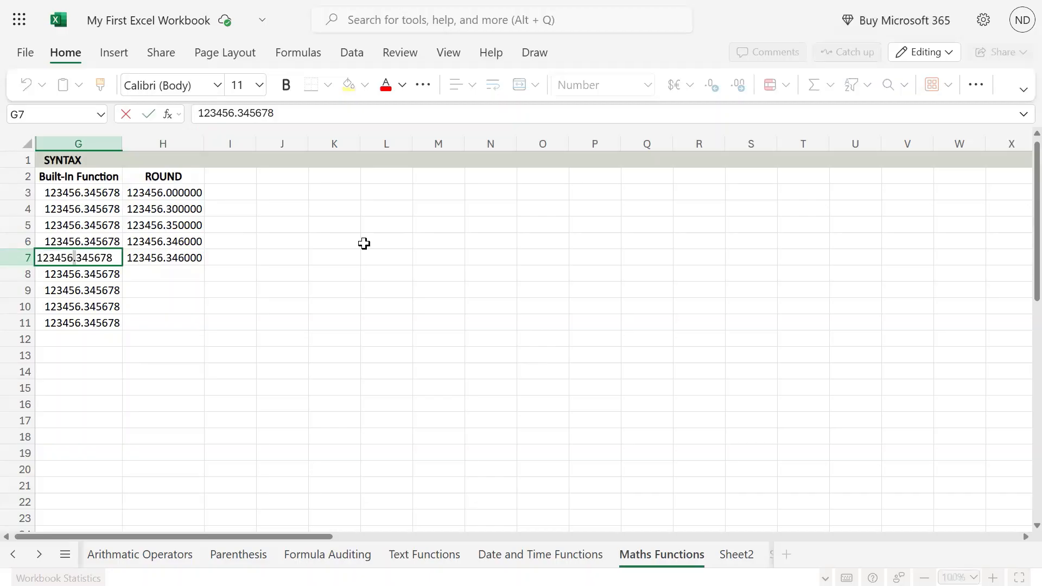
key(shift+Left)
key(shift+Home)
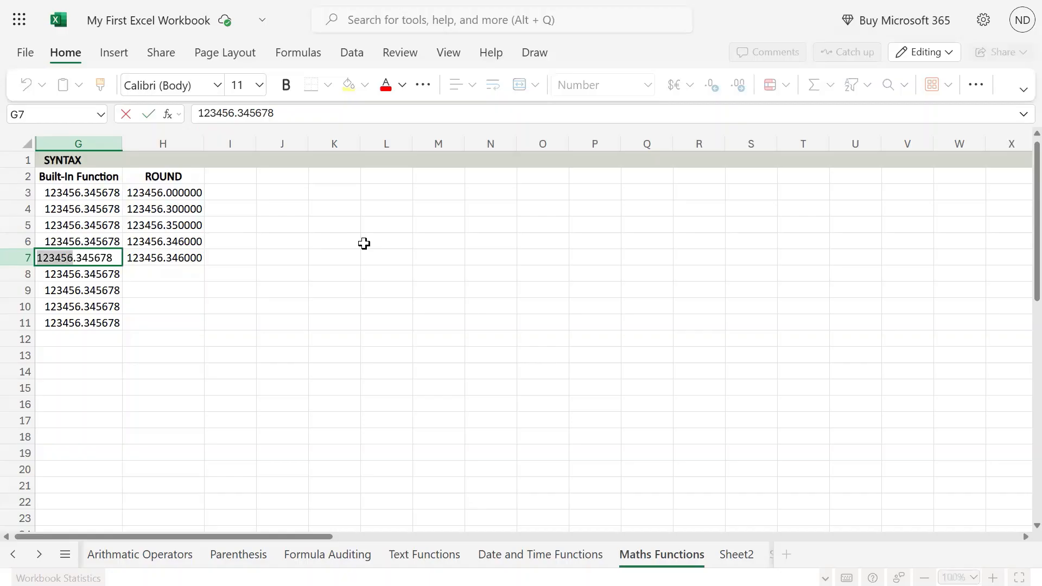
key(Right)
key(shift+Left)
key(shift+Left)
key(shift+Left)
key(shift+Left)
key(shift+Left)
key(shift+Left)
key(Return)
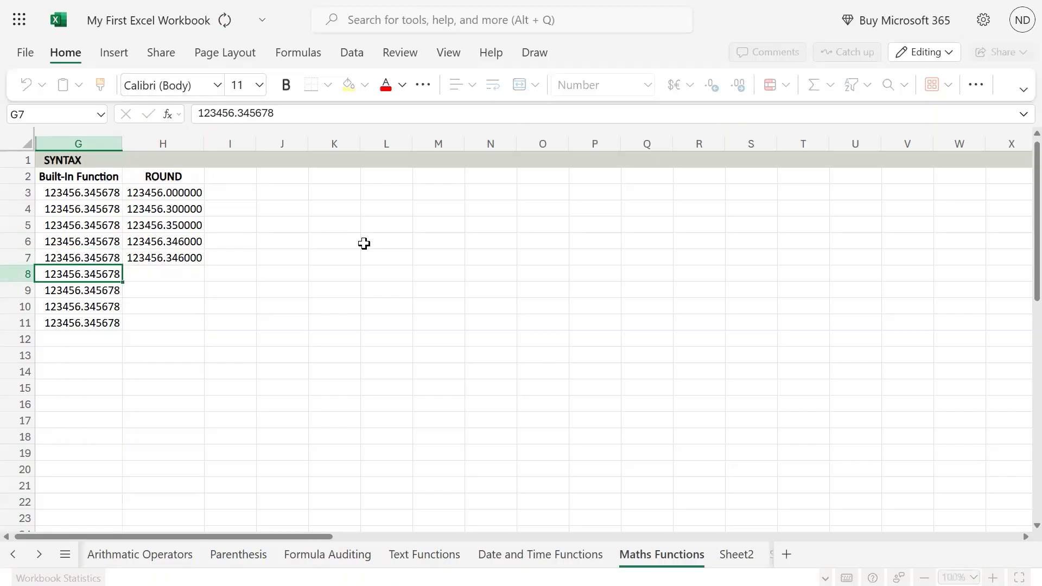
Set the number of digits in the ROUND formula in H7 to -1
key(Up)
key(Right)
key(F2)
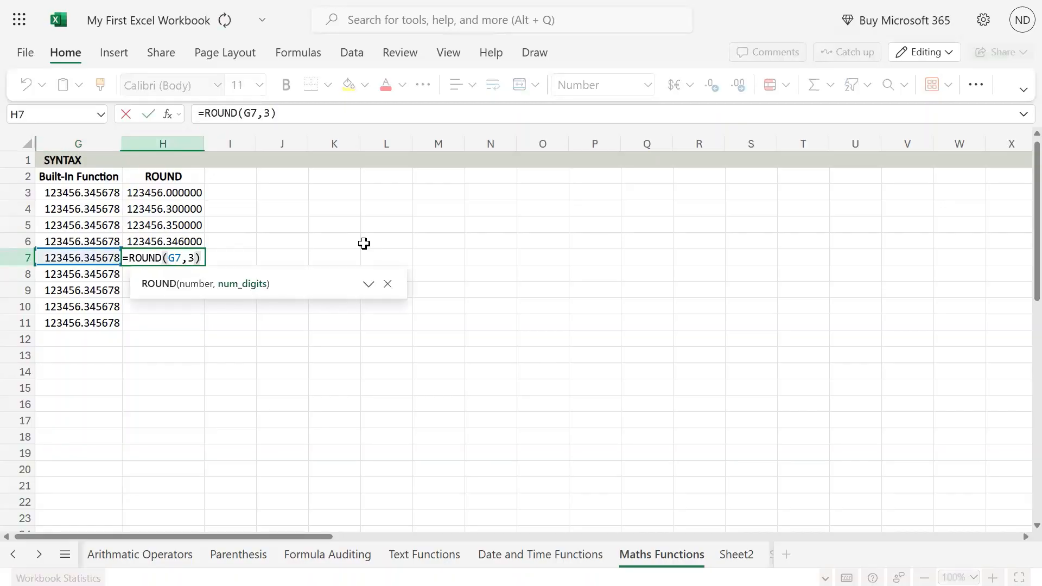
key(Left)
key(BackSpace)
text(-1)
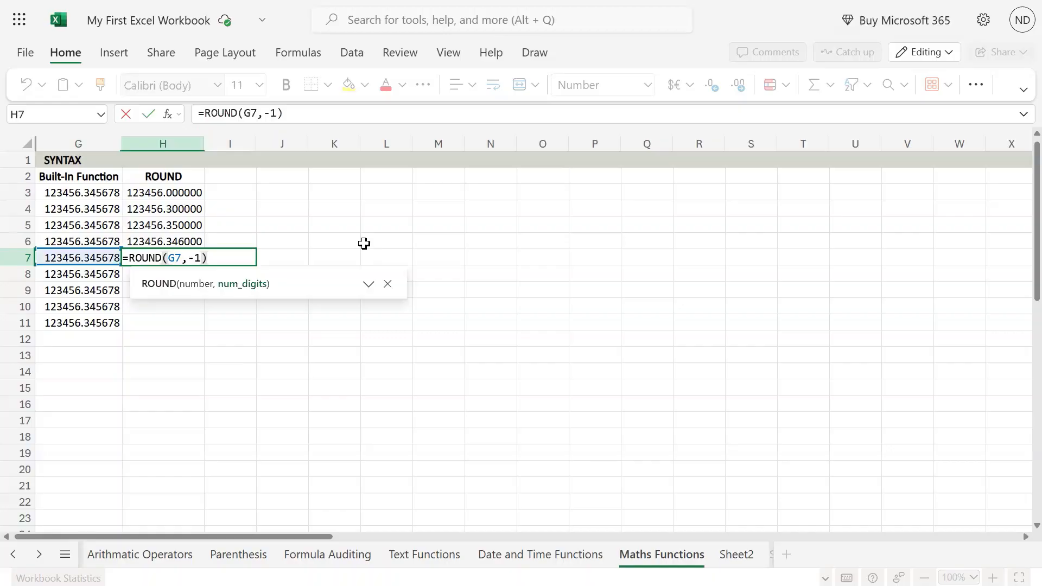
key(Return)
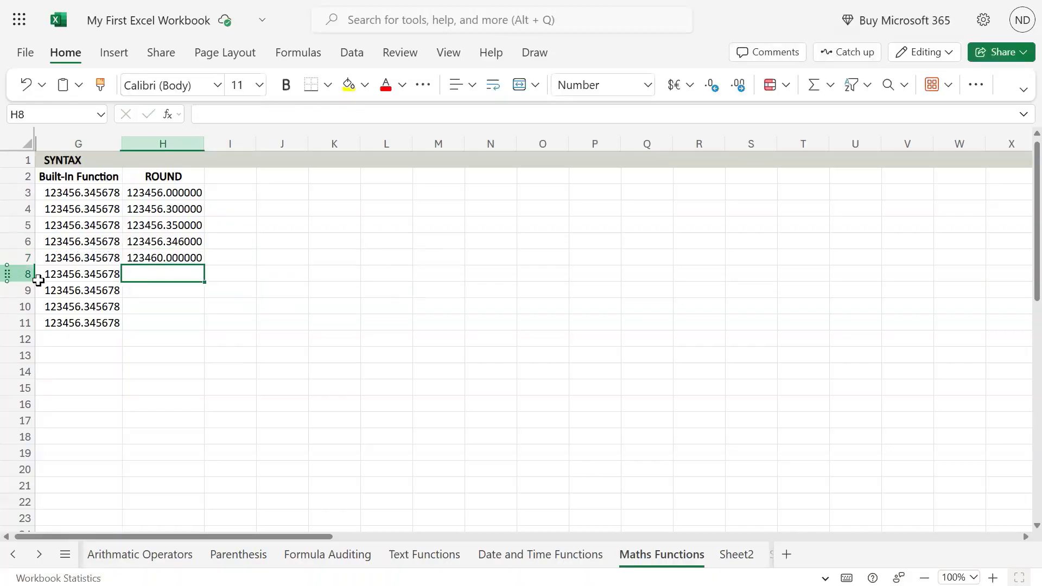
Compare the whole-number digits in G7, especially the last one before the decimal point, with the rounded result in H7
click(109, 254)
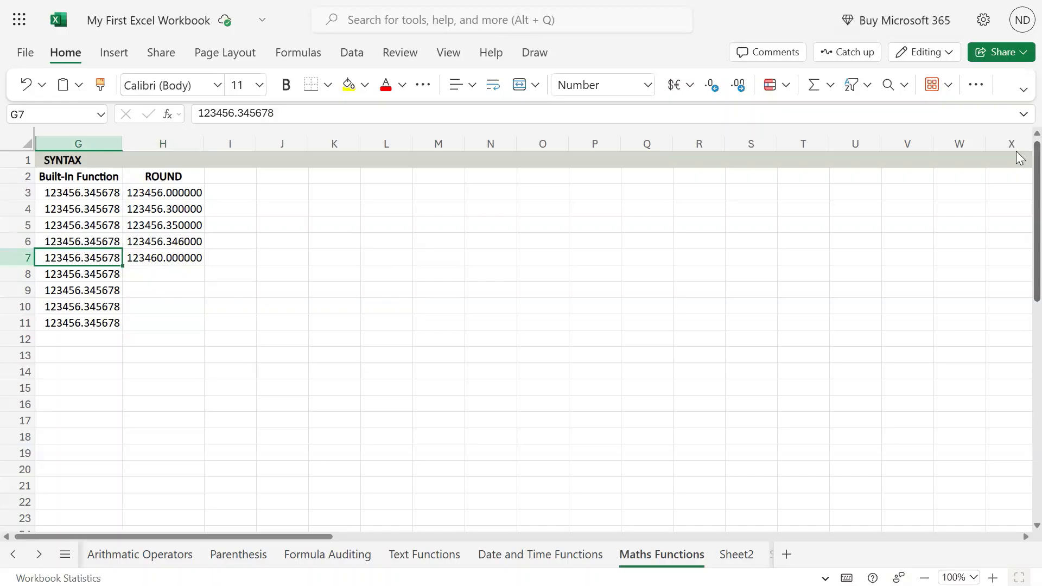
key(F2)
key(shift+Left)
key(shift+Left)
key(shift+Left)
key(shift+Left)
key(shift+Left)
key(shift+Left)
key(shift+Left)
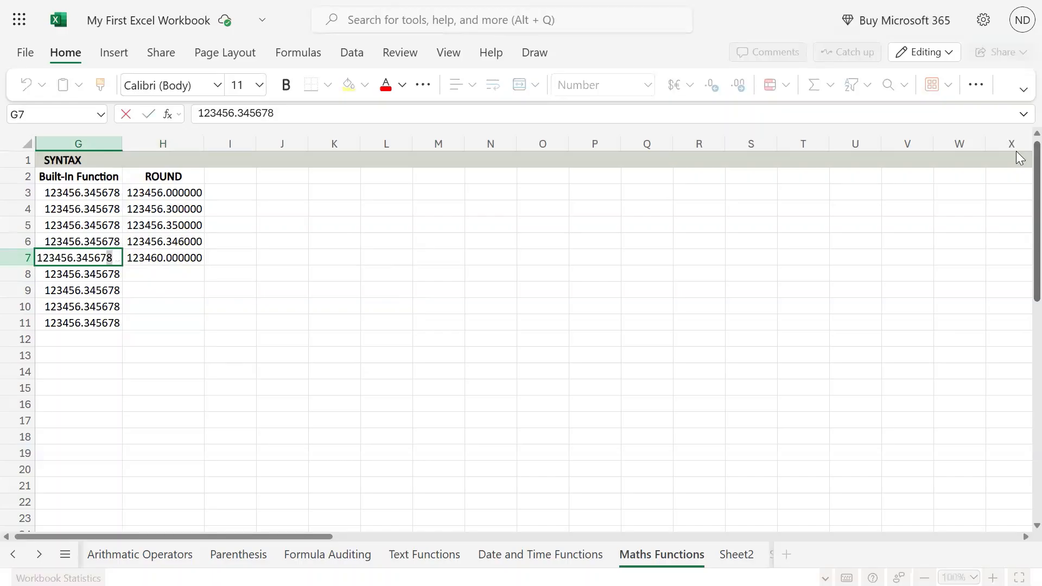
key(shift+Right)
key(Left)
key(shift+Left)
key(shift+Left)
key(shift+Left)
key(shift+Left)
key(shift+Left)
key(shift+Left)
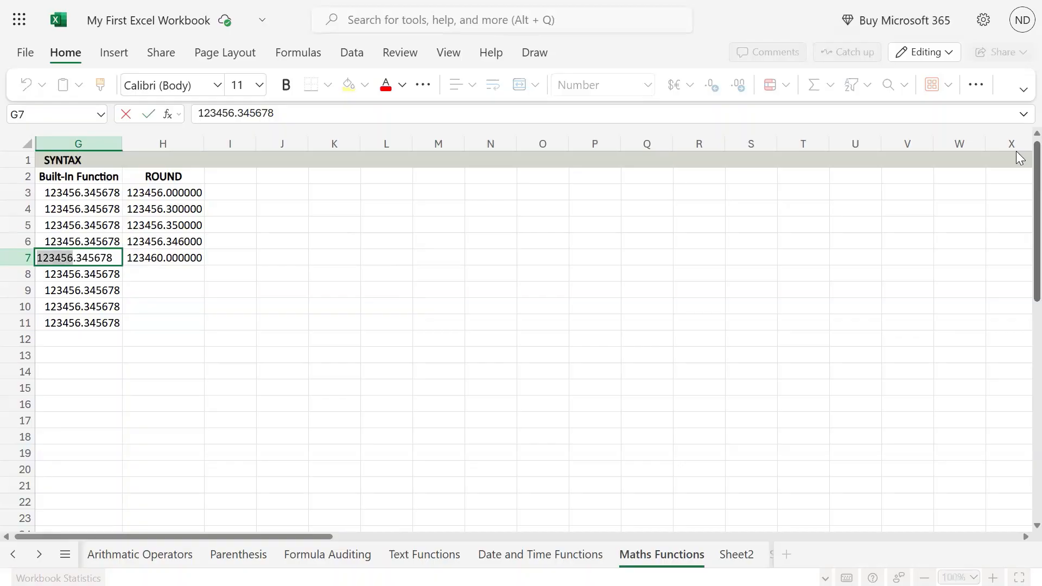
key(Right)
key(shift+Left)
key(Right)
key(shift+Left)
key(Return)
key(Up)
key(Right)
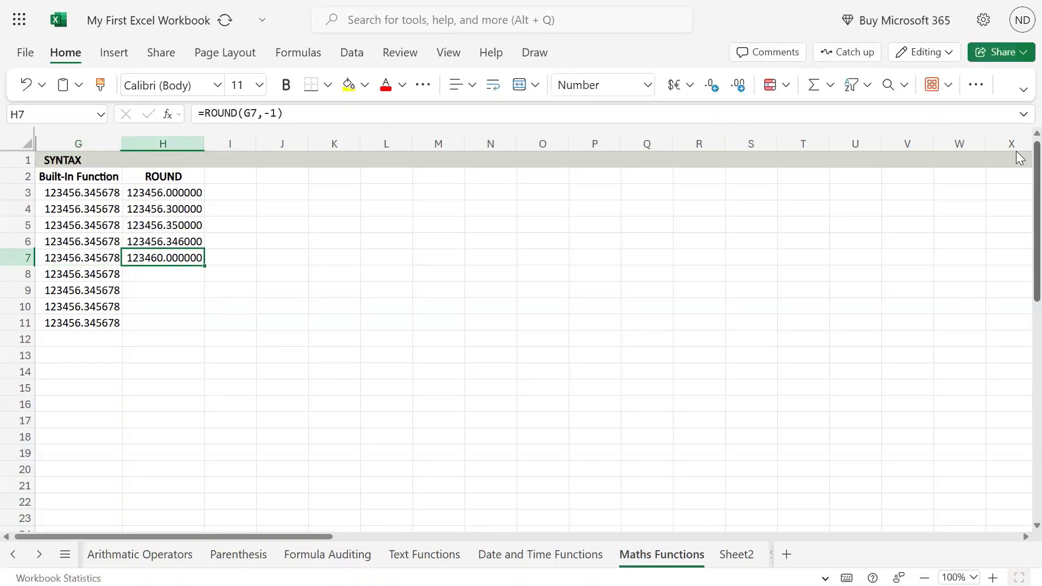
Copy the ROUND formula from H7 into H8 and set its number of digits to -2
key(ctrl+c)
key(Down)
key(ctrl+v)
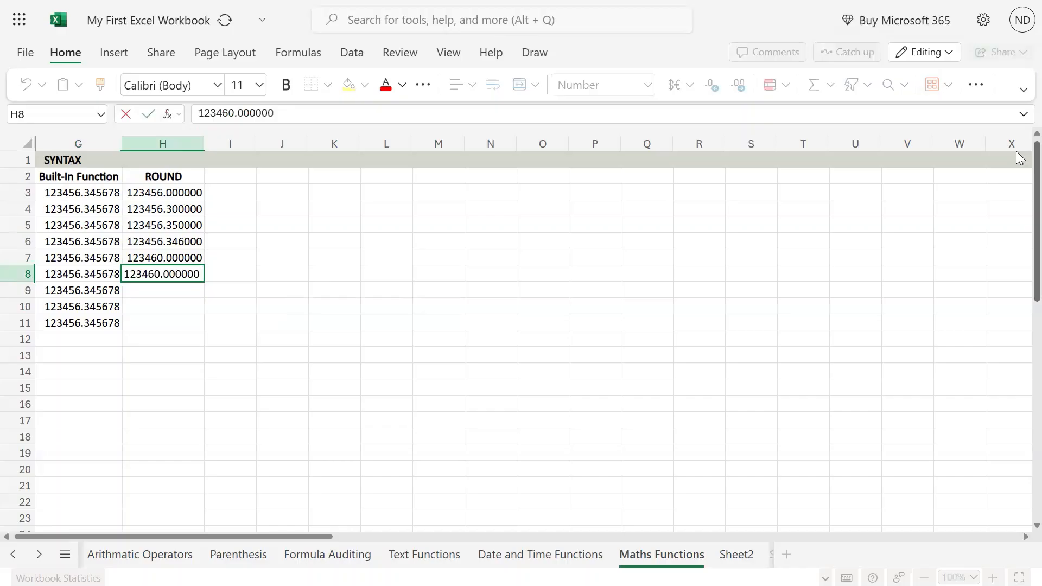
key(Up)
key(Down)
key(ctrl+c)
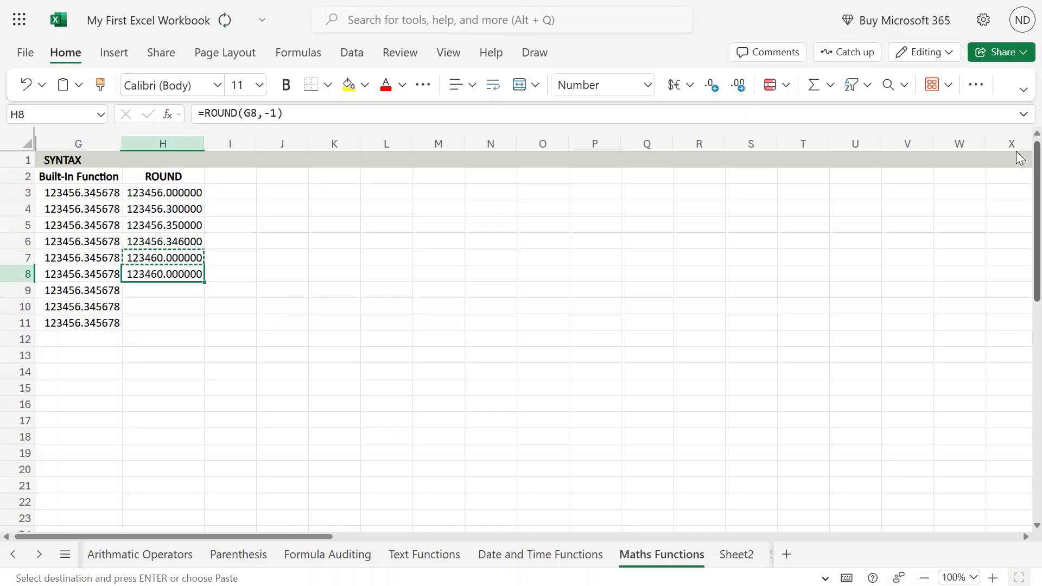
key(F2)
key(Left)
key(BackSpace)
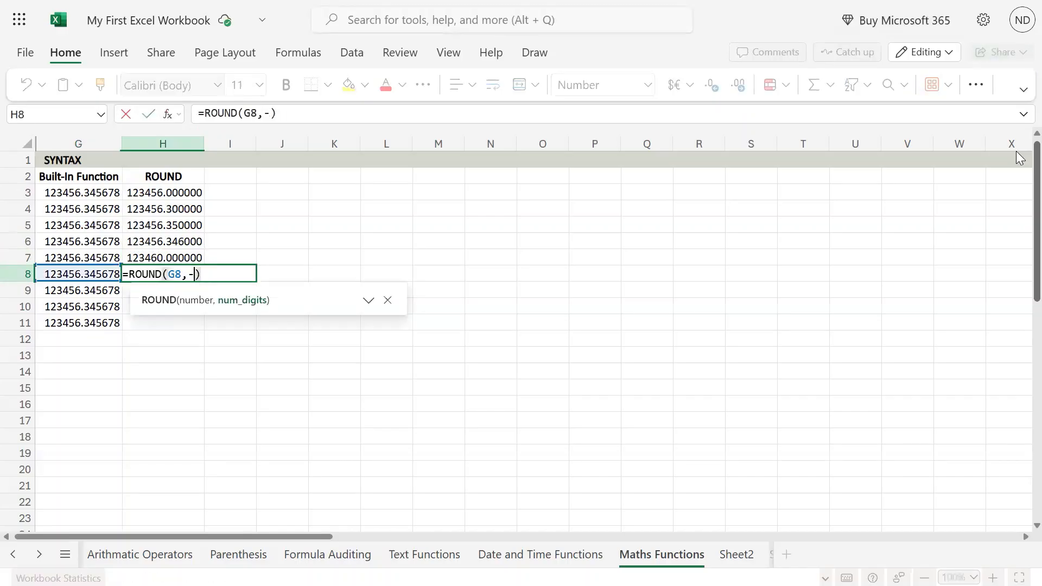
text(2)
key(Return)
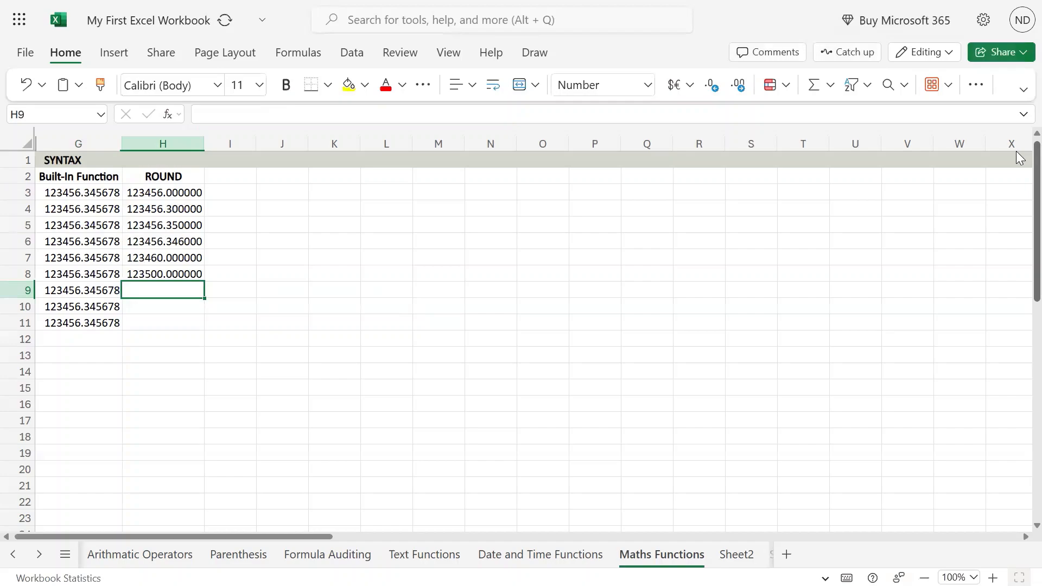
Examine the last digits before the decimal point of the number in G8 against the rounded result in H8
key(Up)
key(Left)
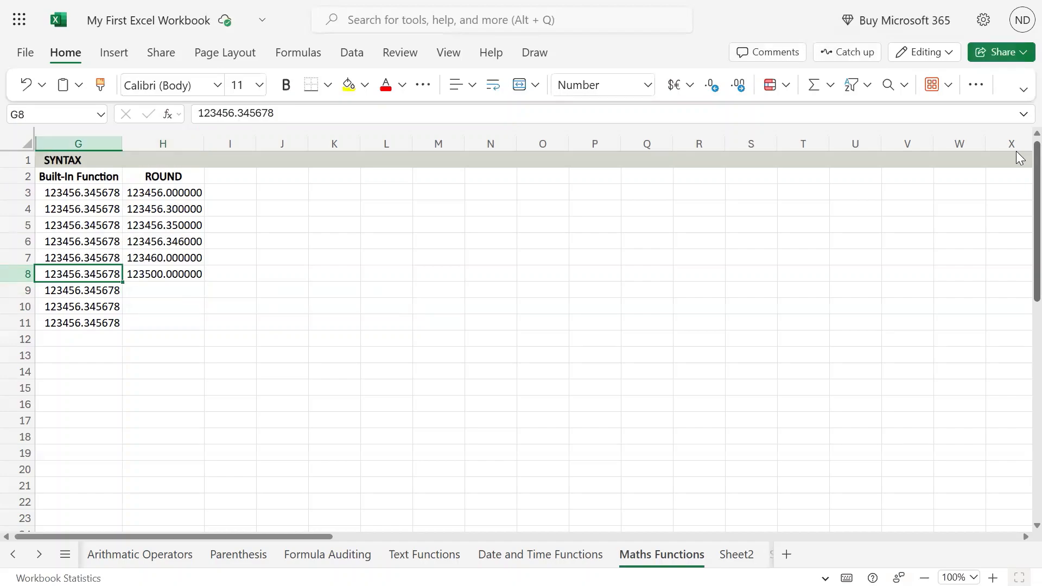
key(F2)
key(Left)
key(Left)
key(Left)
key(Left)
key(Left)
key(Left)
key(Left)
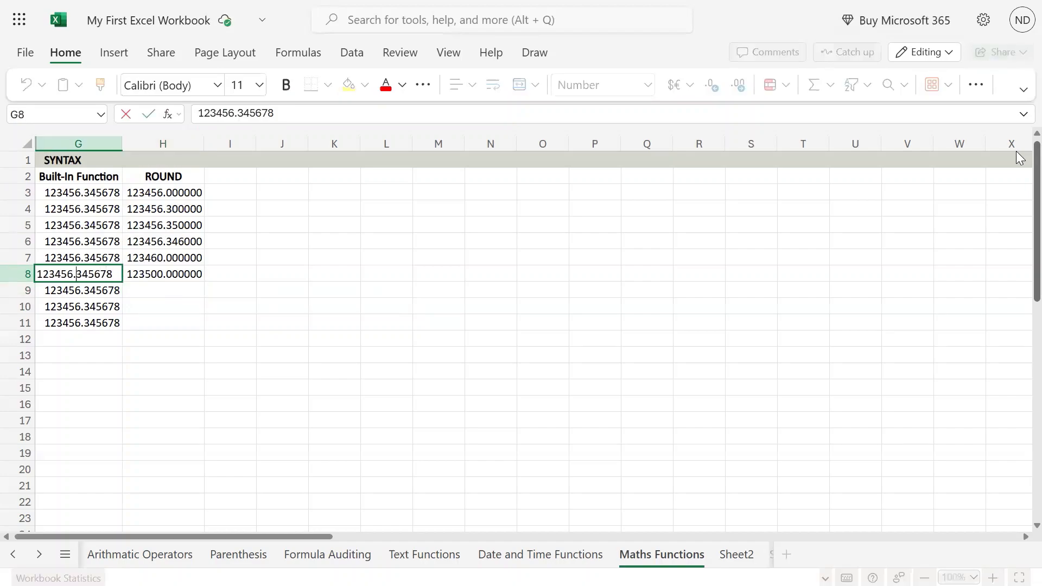
key(shift+Left)
key(shift+Left)
key(Left)
key(shift+Left)
key(Return)
key(Up)
key(Right)
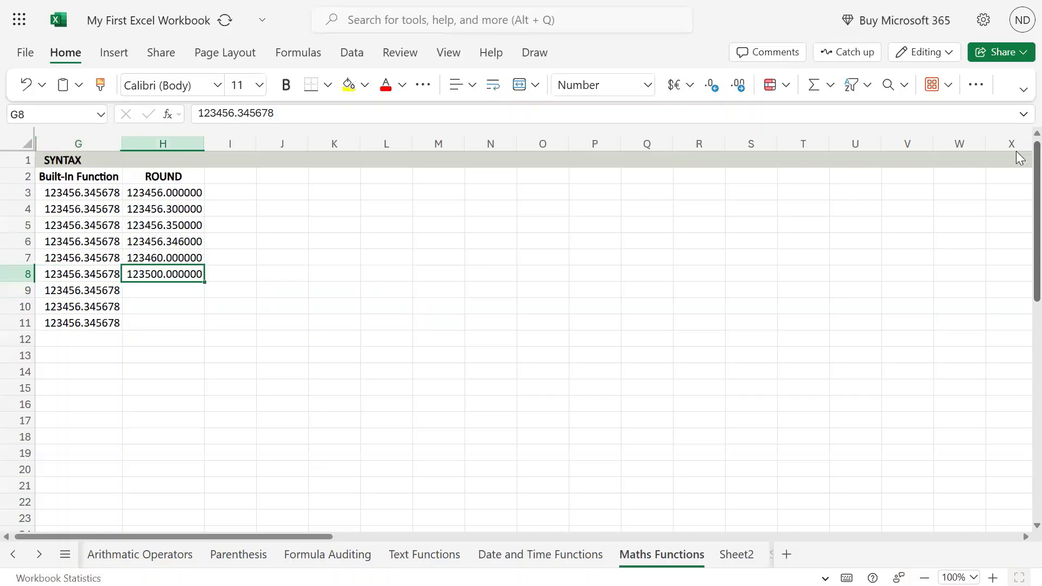
Copy the ROUND formula from H8 into H9 and set its number of digits to -3
key(ctrl+c)
key(Down)
key(ctrl+v)
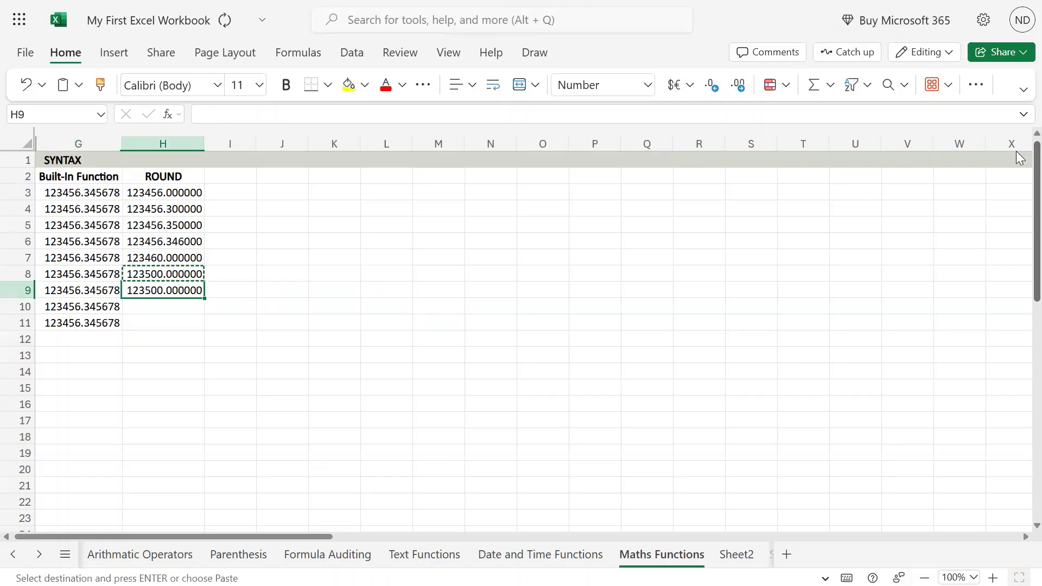
key(F2)
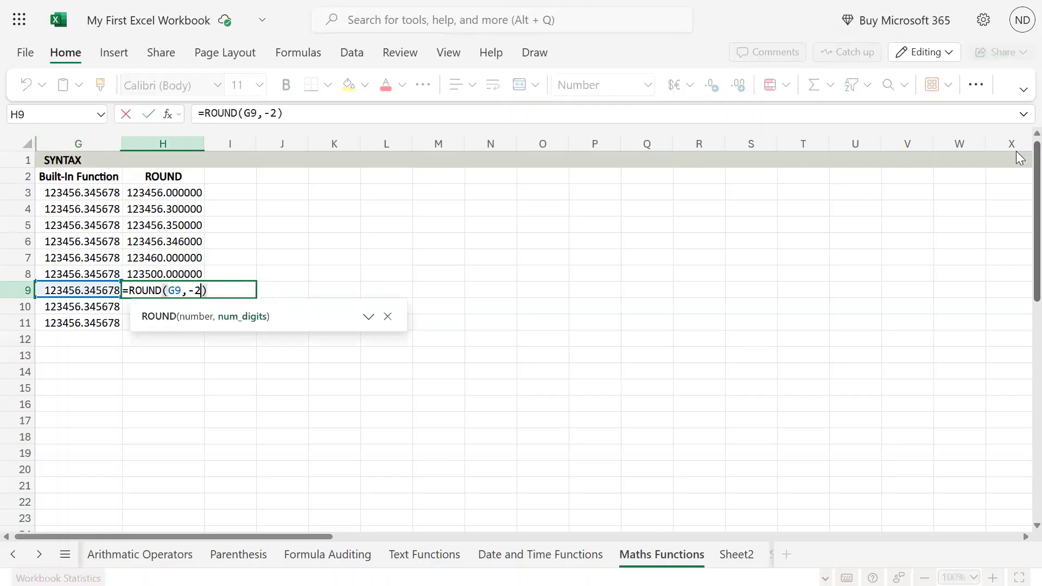
key(BackSpace)
text(3)
key(Return)
key(Up)
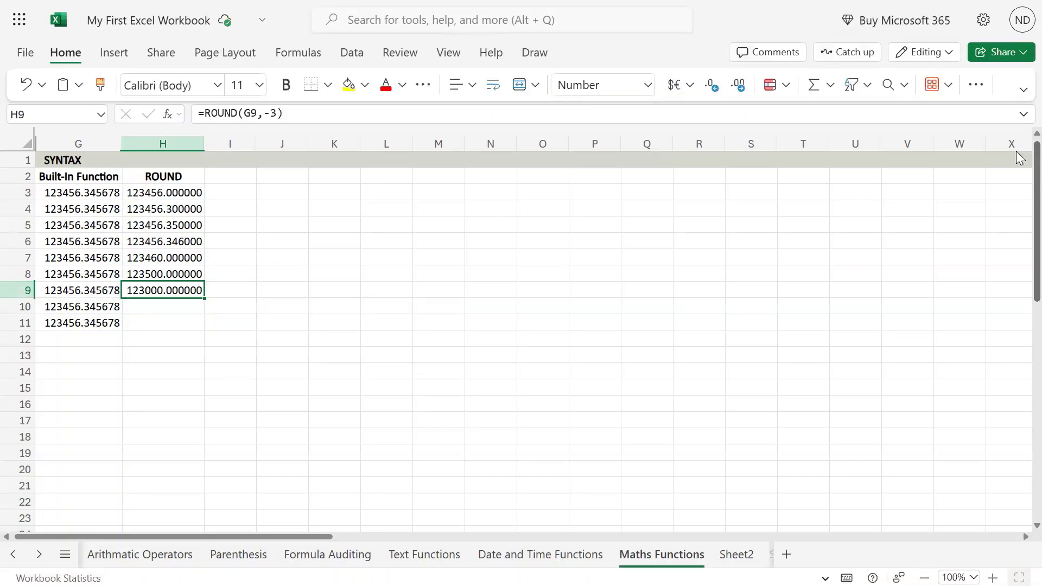
Examine the digits of the number in G9 that the ROUND formula in H9 works on
key(Left)
key(F2)
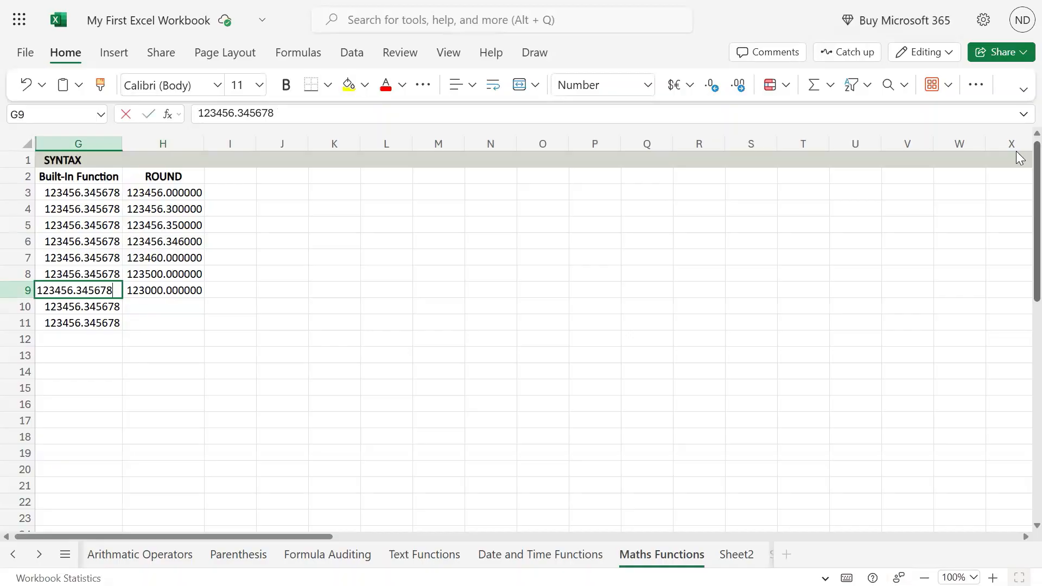
key(Left)
key(Left)
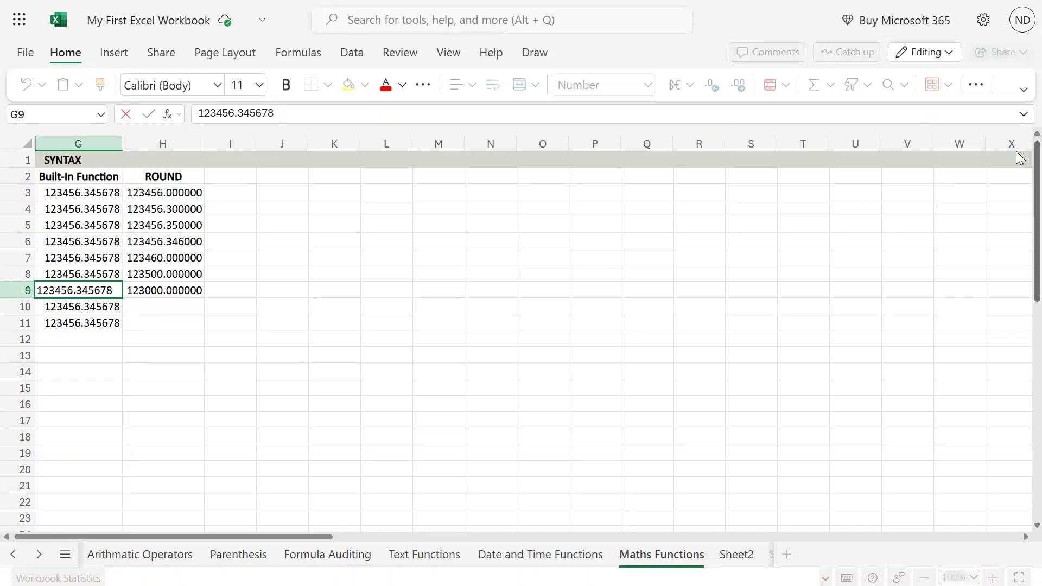
key(shift+Left)
key(Left)
key(shift+Left)
key(Tab)
Review the ROUND formula in H8, then examine the digits of G8 one by one around the decimal point
key(Up)
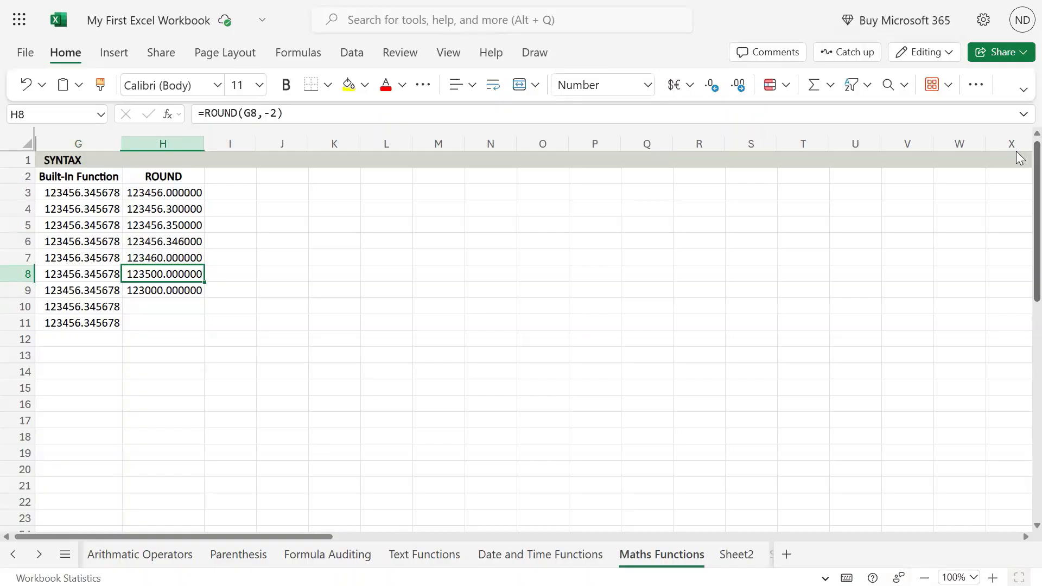
key(F2)
key(Escape)
key(Left)
key(F2)
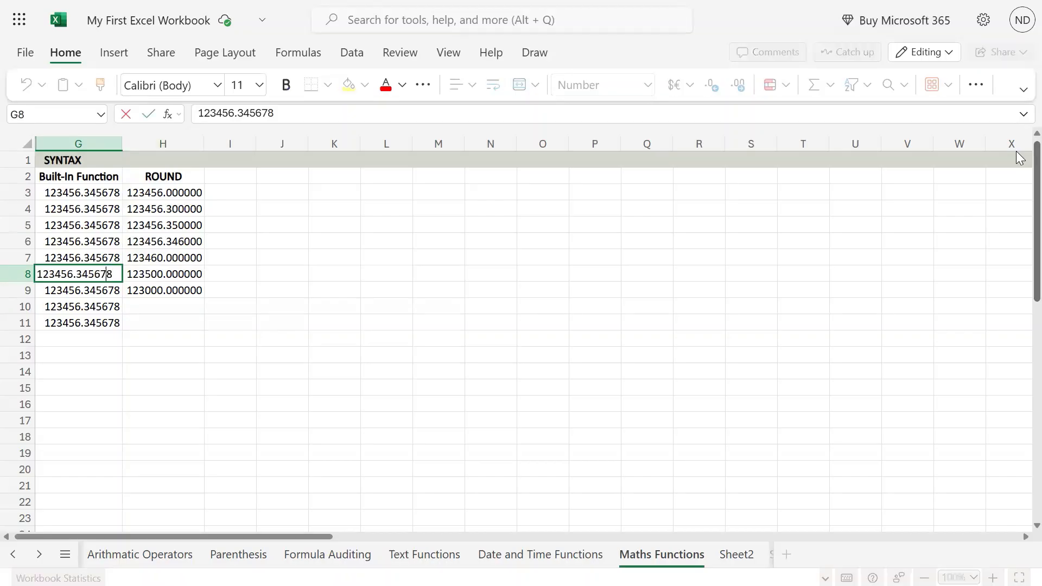
key(Left)
key(Left)
key(Left)
key(Left)
key(Left)
key(Left)
key(shift+Right)
key(shift+Right)
key(Left)
key(shift+Right)
key(Right)
key(shift+Left)
key(shift+Left)
key(Right)
key(shift+Left)
key(shift+Left)
key(shift+Left)
key(Right)
key(shift+Left)
key(Left)
key(shift+Left)
key(shift+Left)
key(shift+Left)
key(shift+Left)
key(shift+Right)
key(shift+Left)
key(Escape)
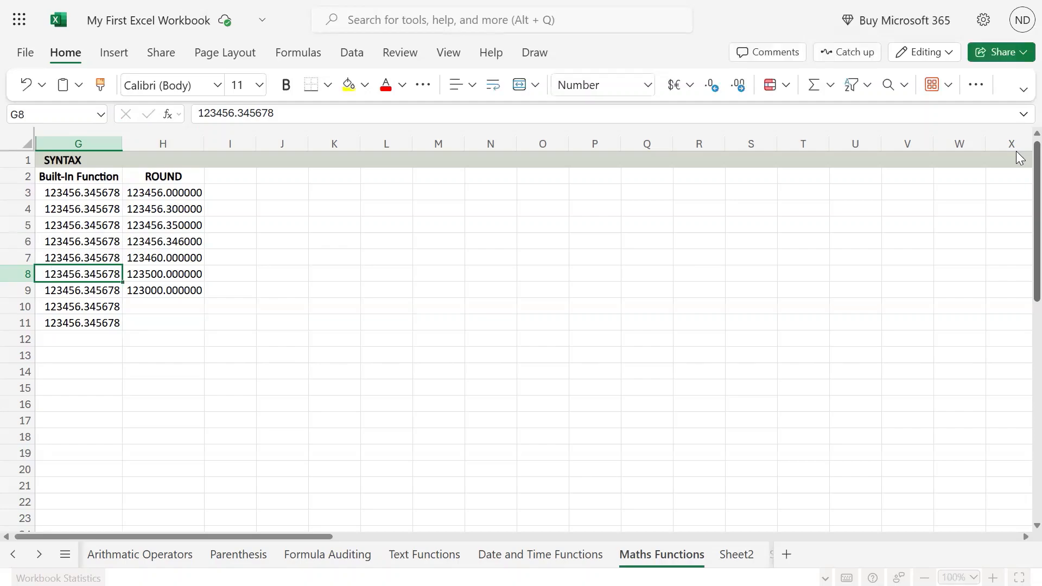
Compare the ROUND formulas in H8 and H9 and the results they give for the same number
key(Down)
key(Right)
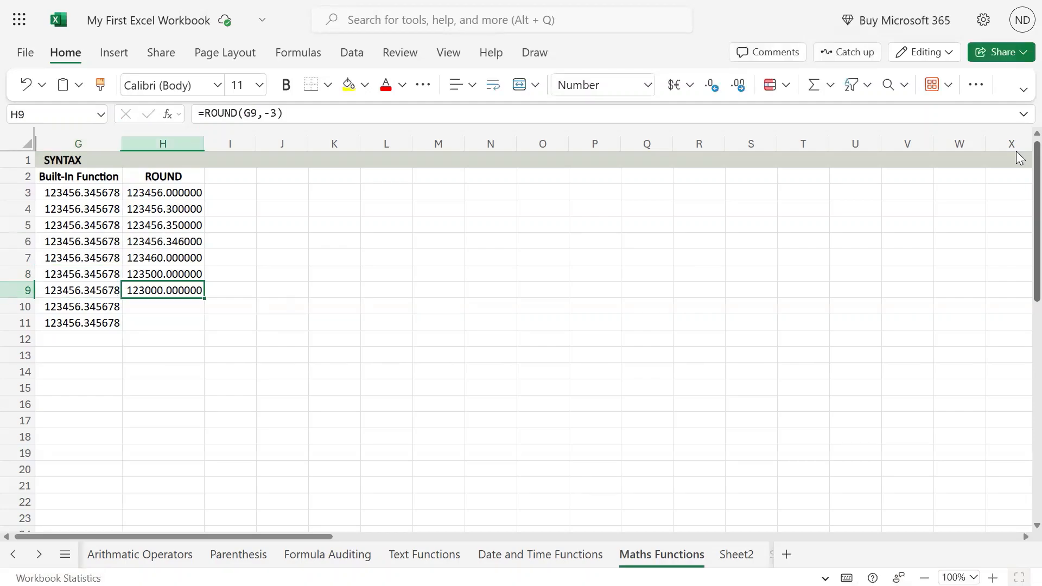
key(Left)
key(Right)
key(Up)
key(F2)
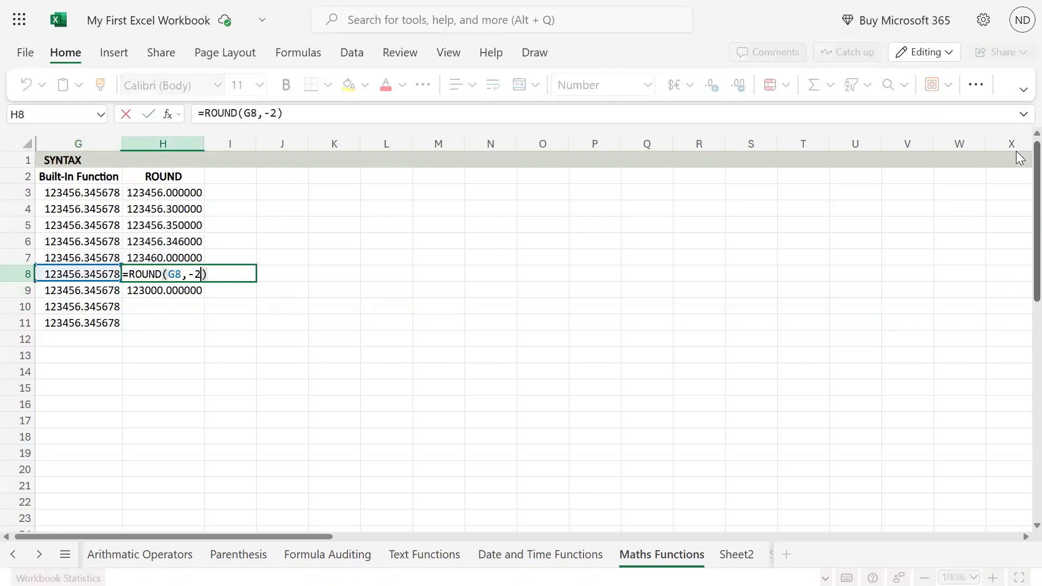
key(Escape)
key(Down)
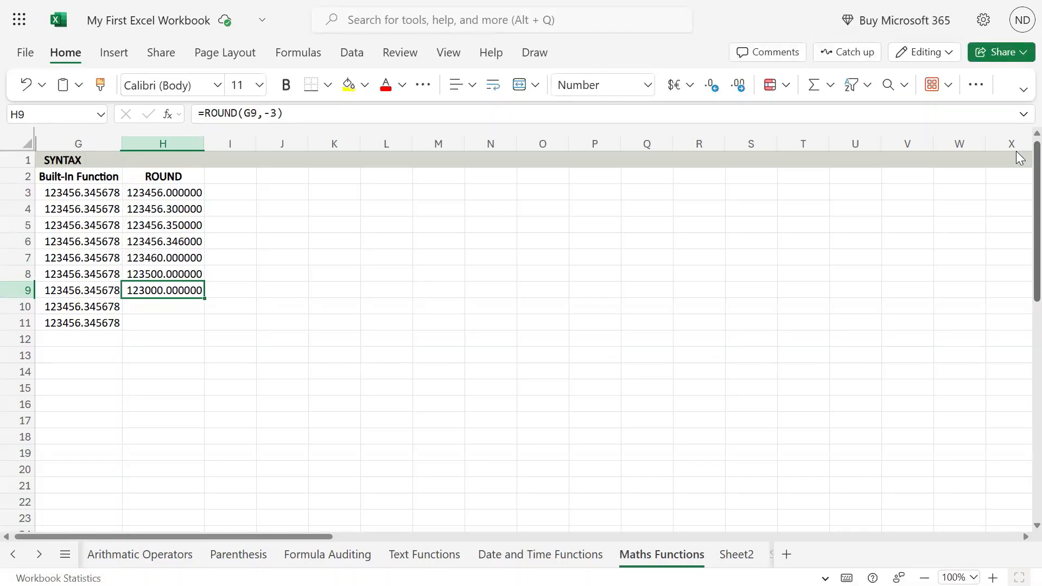
key(Up)
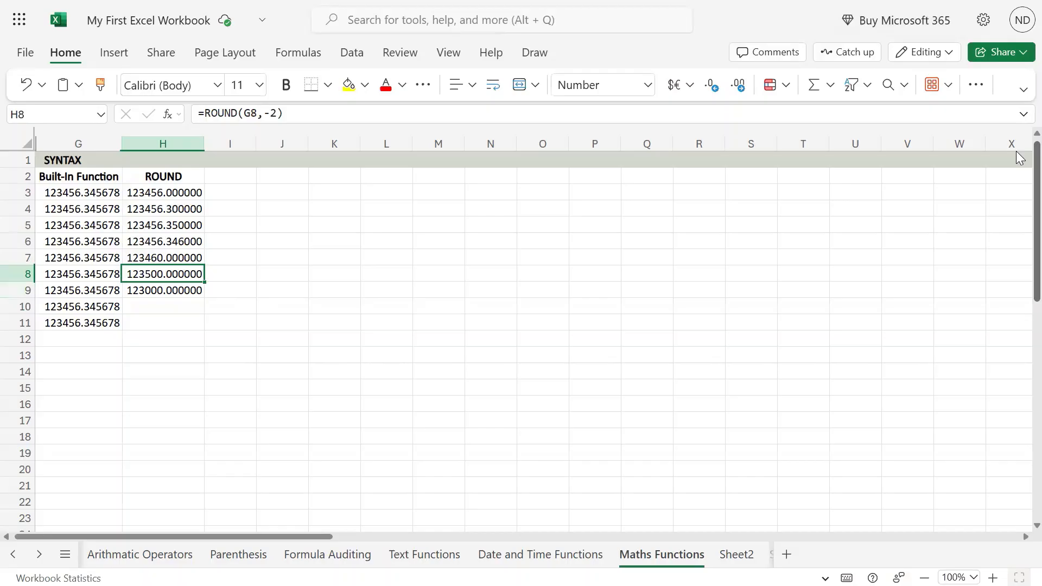
key(Down)
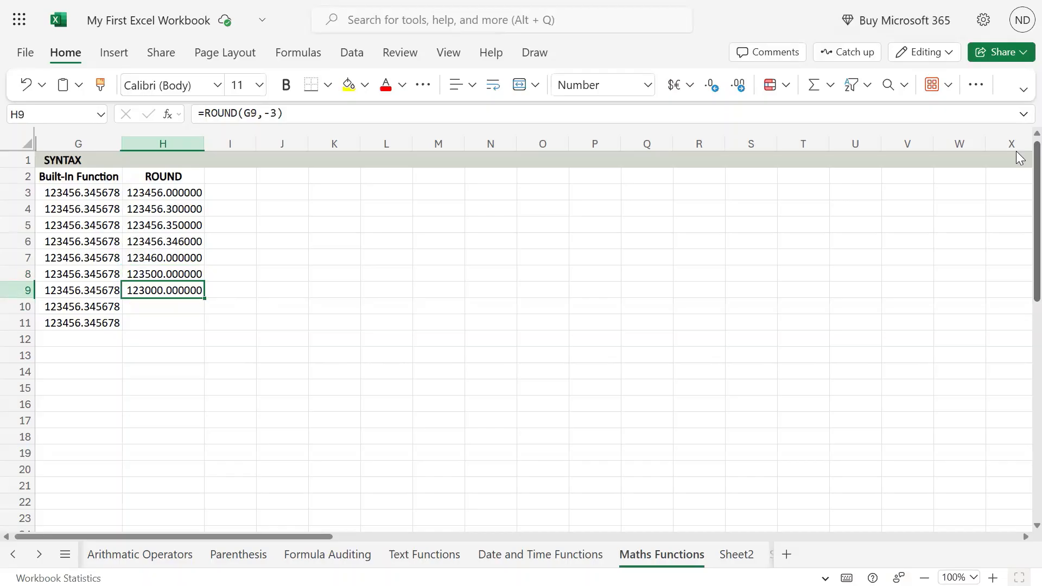
Examine the first three digits of the number in G9 and compare them with the rounded result in H9
key(Left)
key(F2)
key(Left)
key(Left)
key(Left)
key(Left)
key(Left)
key(Left)
key(Left)
key(Left)
key(Left)
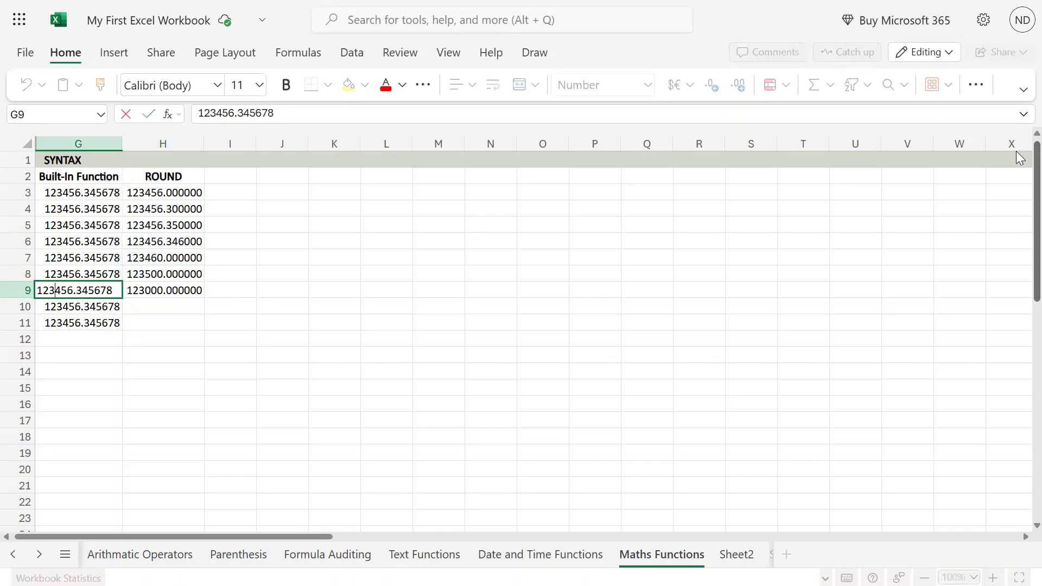
key(shift+Left)
key(shift+Left)
key(shift+Left)
key(Left)
key(Return)
key(Up)
key(Right)
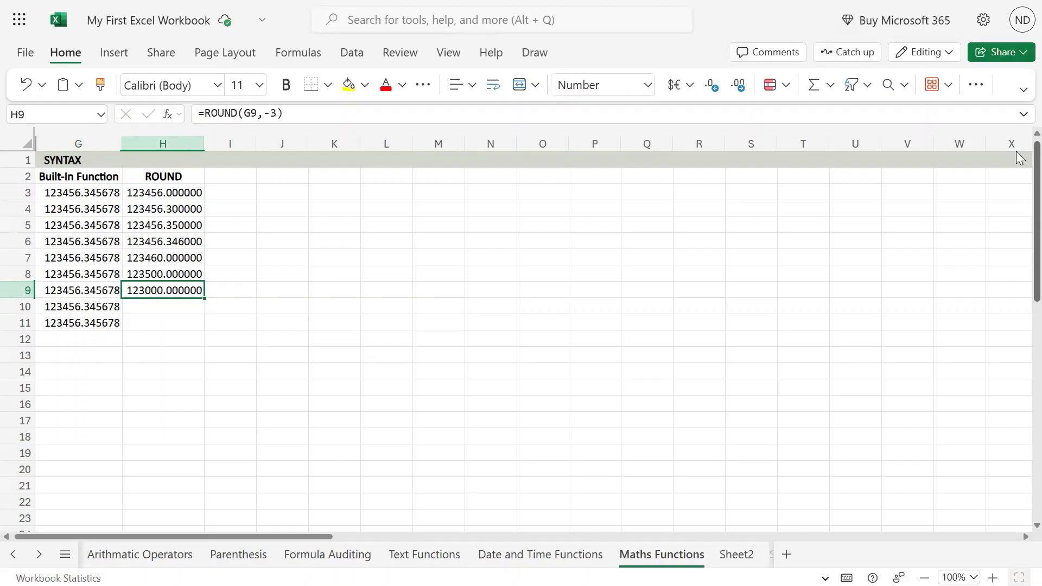
Copy the ROUND formula from H9 into H10 and set its number of digits to -4
key(ctrl+c)
key(Down)
key(ctrl+v)
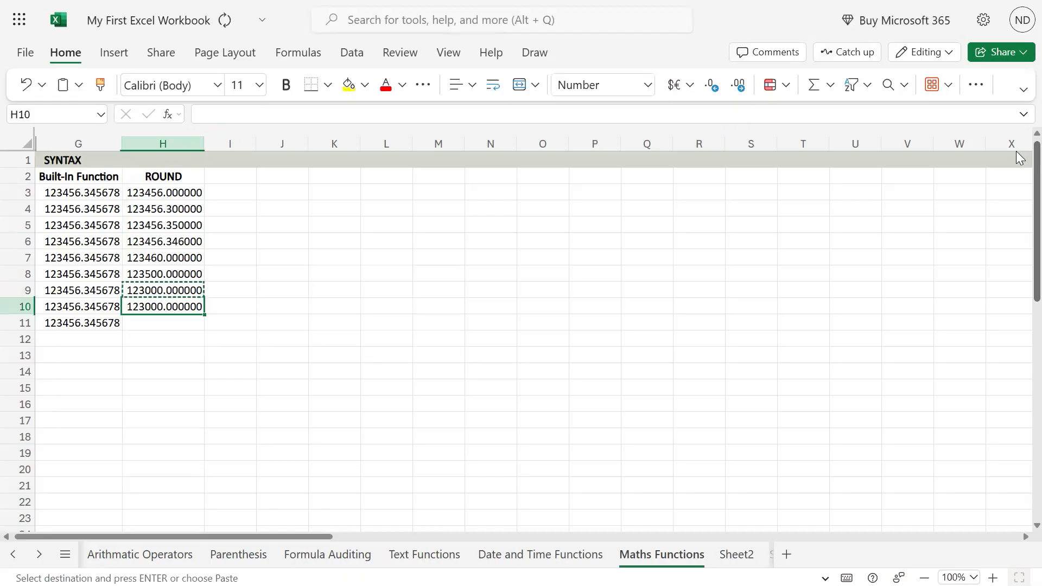
key(F2)
key(Left)
key(BackSpace)
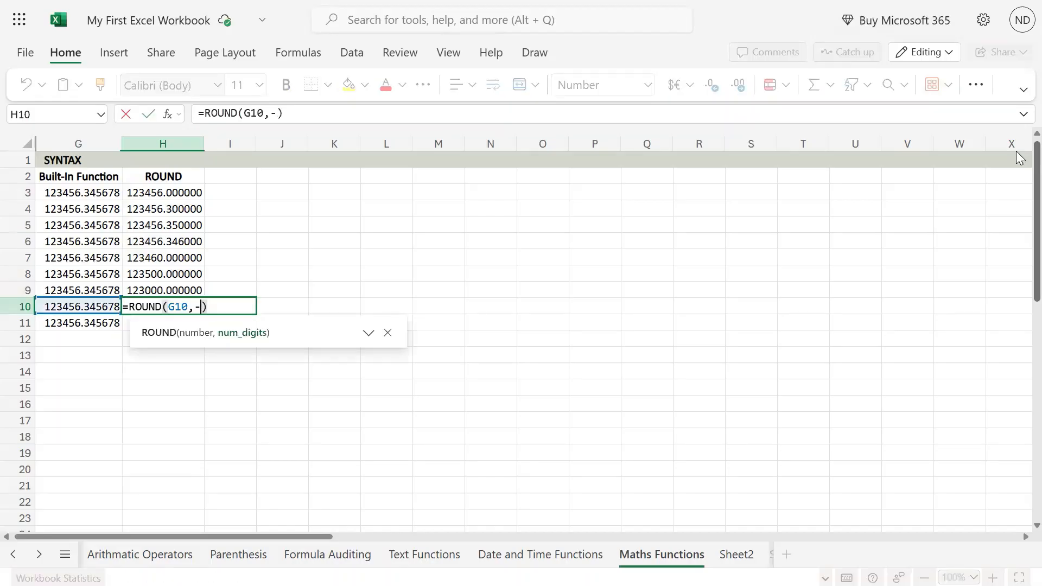
text(4)
key(Return)
Copy the ROUND formula from H10 into H11 and set its number of digits to -5
key(Up)
key(ctrl+c)
key(Down)
key(ctrl+v)
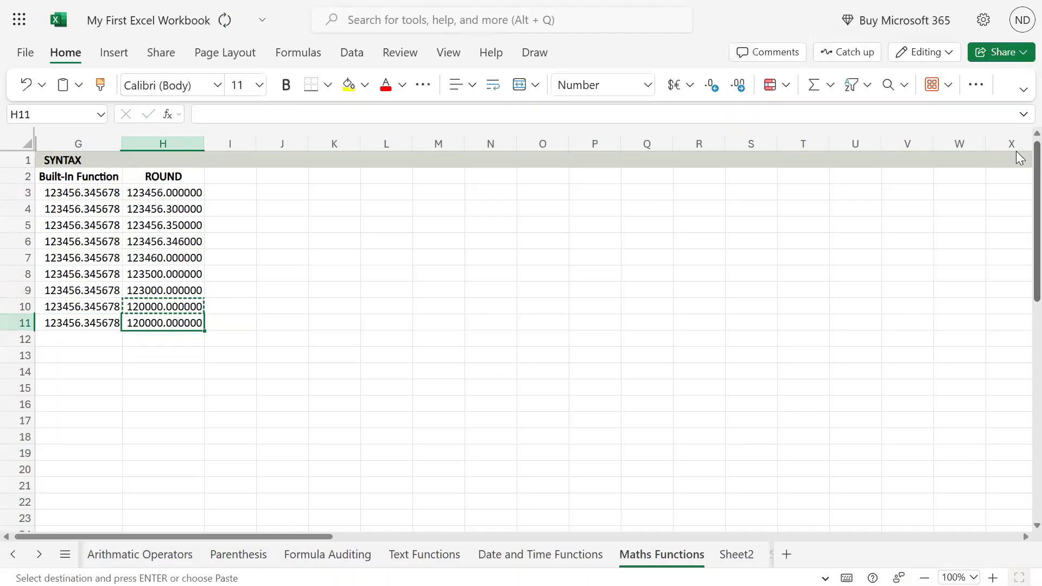
key(F2)
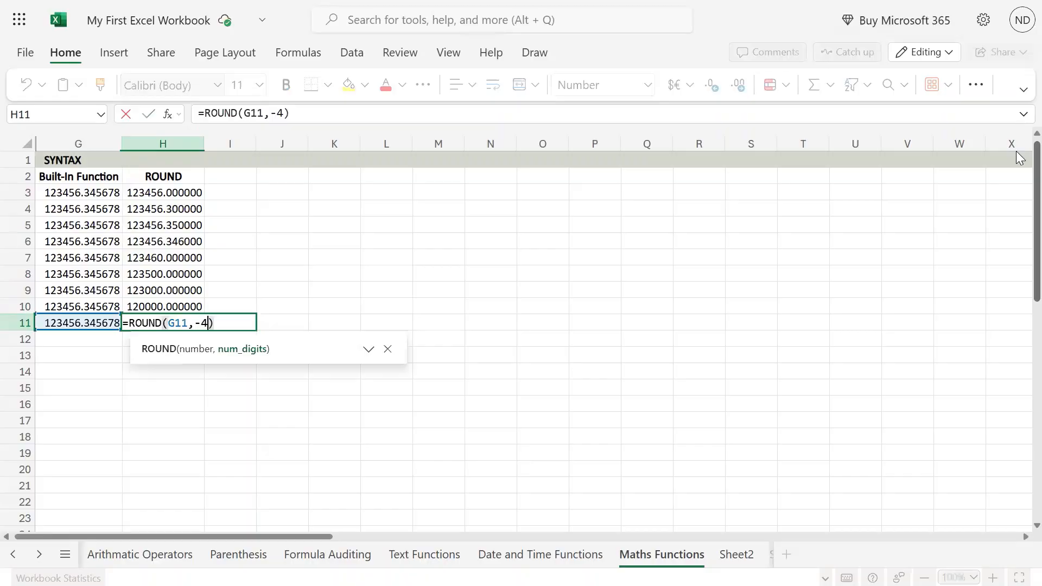
key(BackSpace)
text(5)
key(Return)
key(Up)
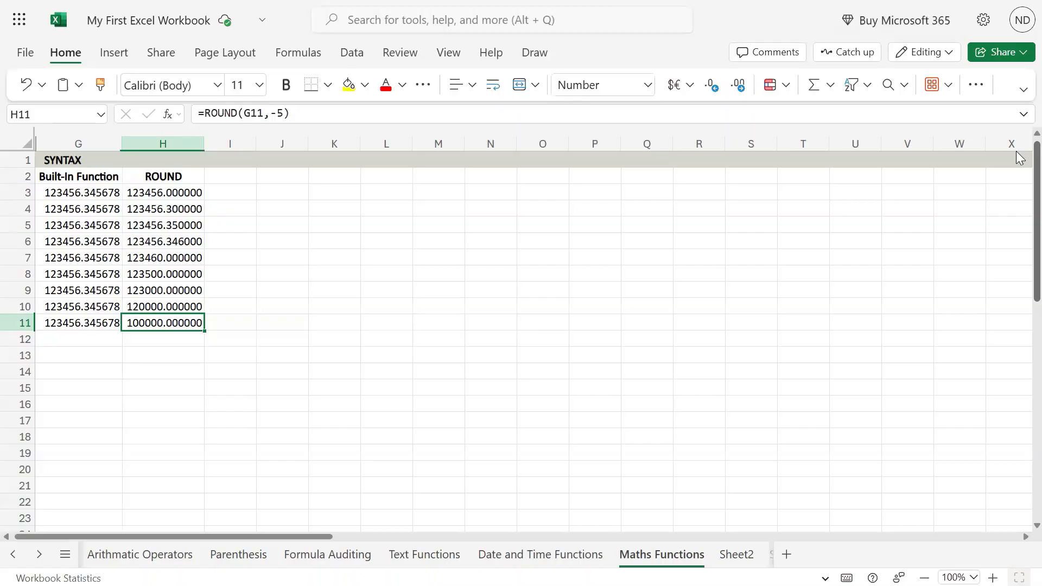
Enter ROUND in H1 beside the SYNTAX label
key(ctrl+Up)
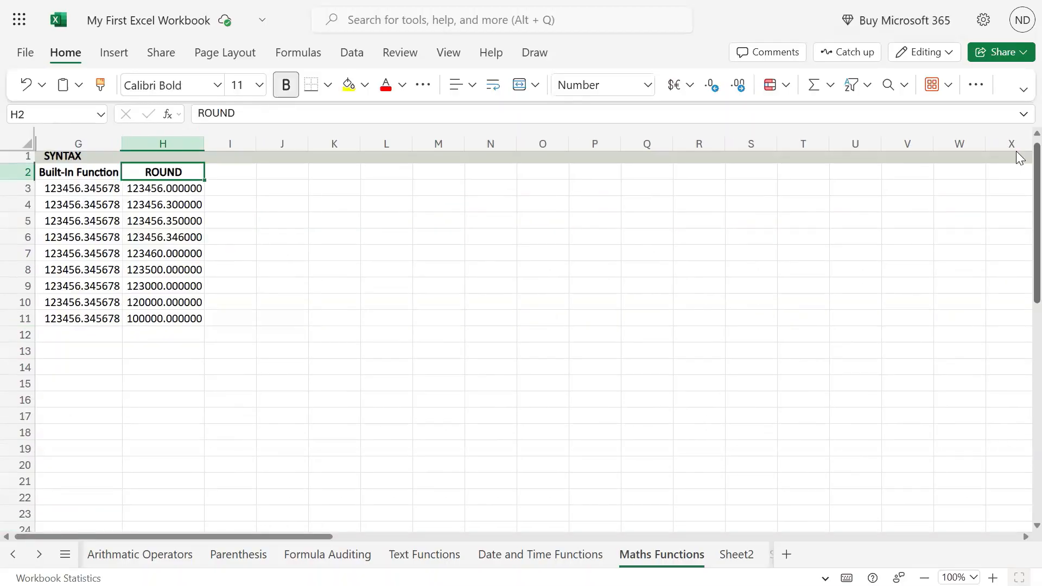
key(Up)
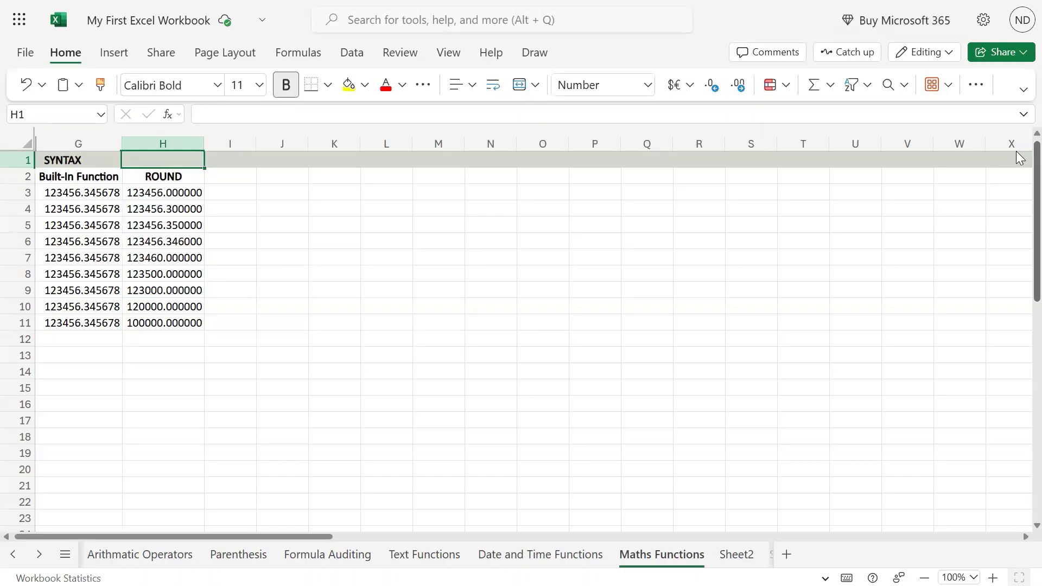
mouse_move(522, 3)
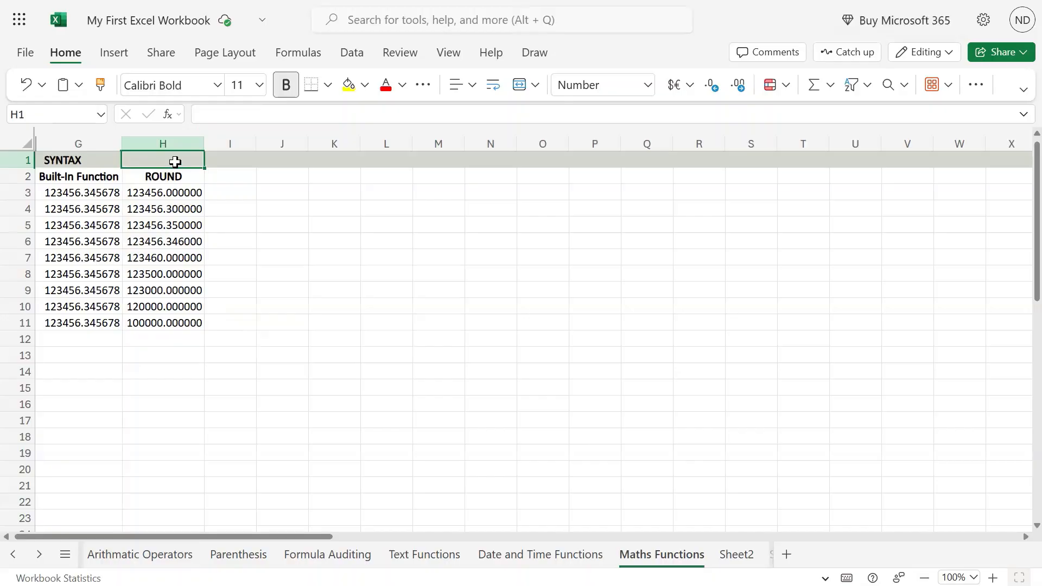
text(ROUNS)
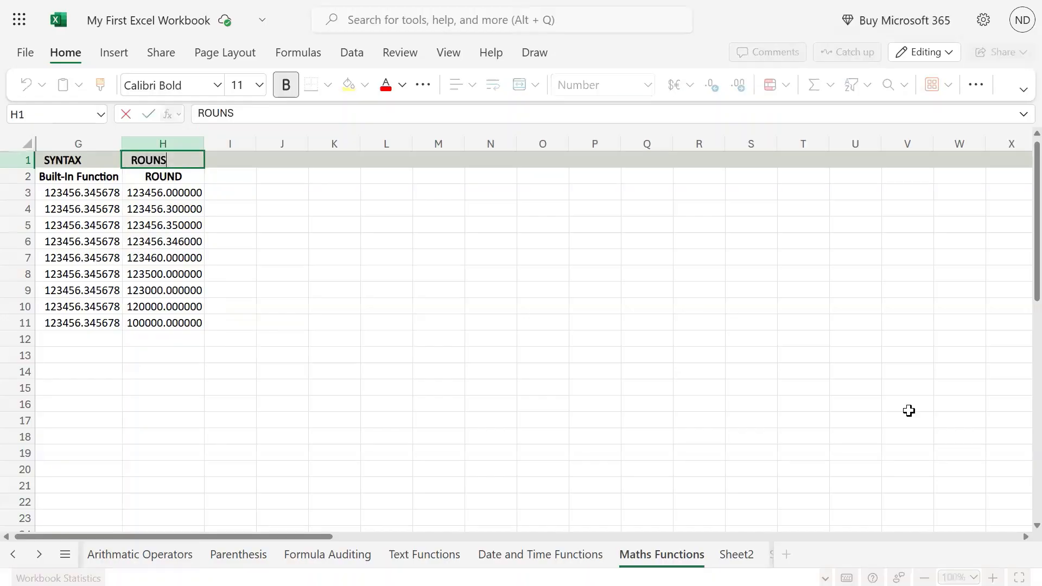
key(BackSpace)
text(D)
key(Up)
text(()
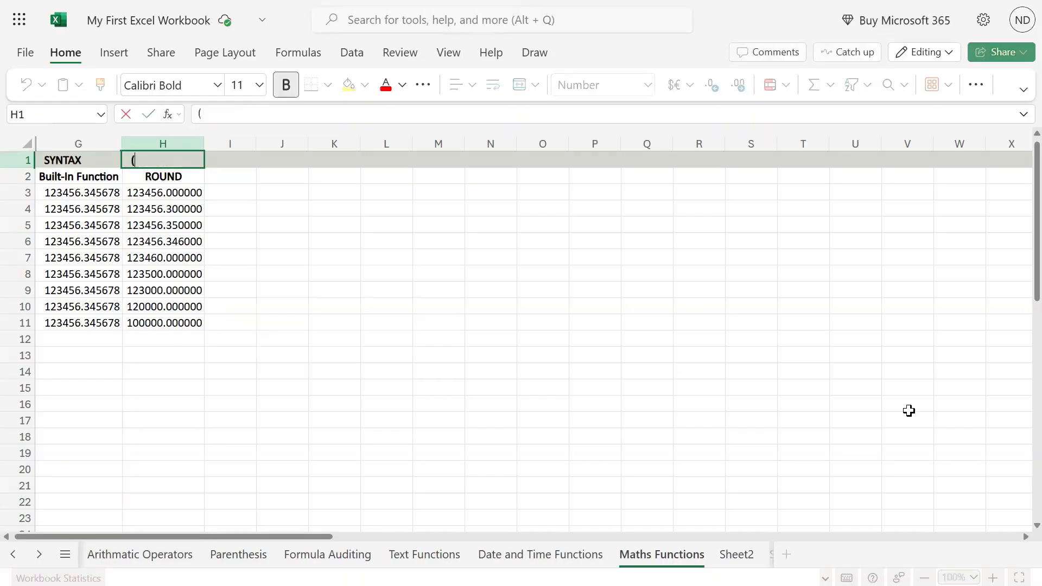
text(number)
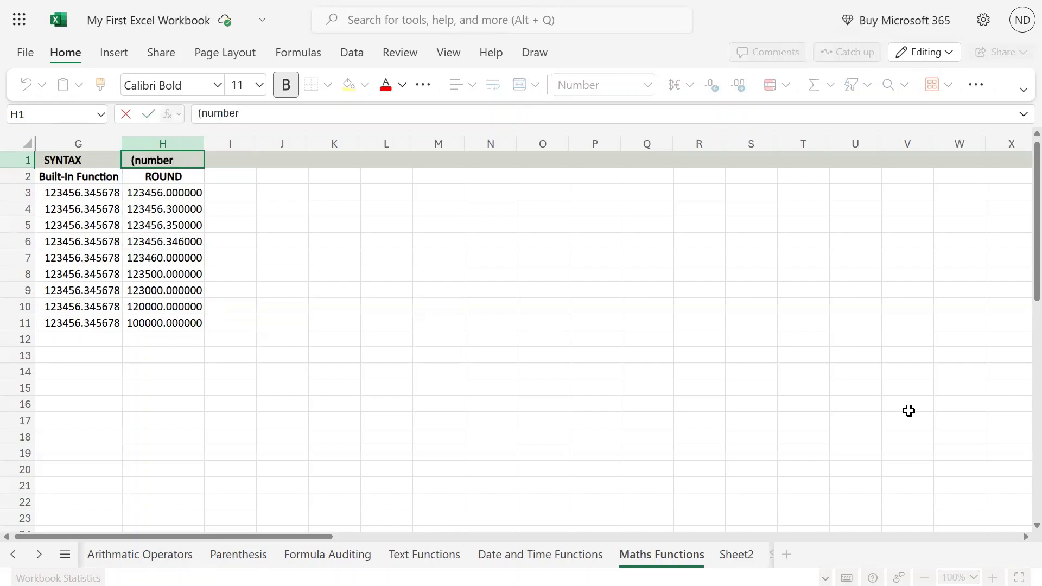
key(Escape)
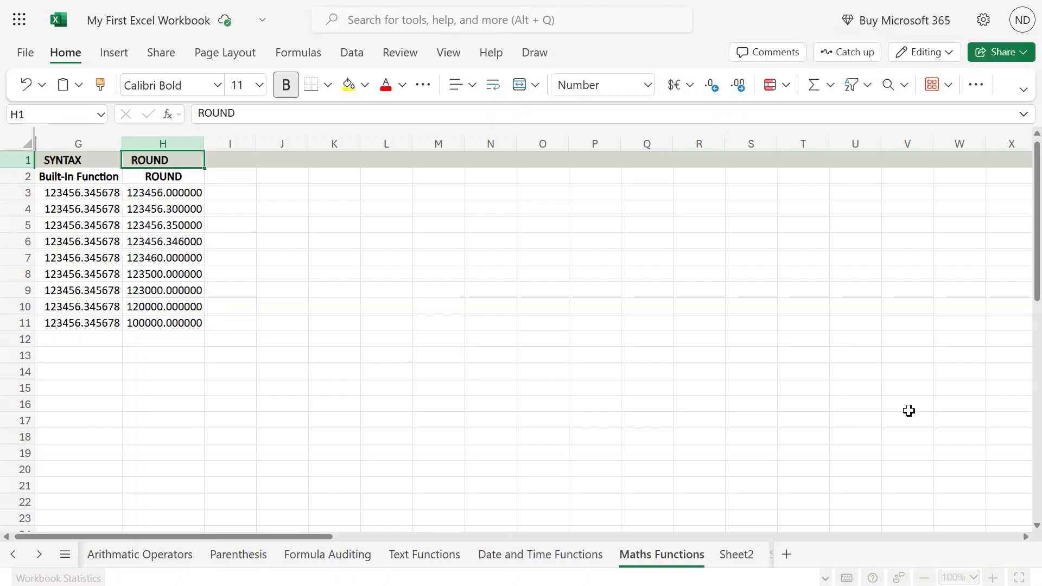
Complete the syntax in H1 as ROUND(number, num_digits) and remove the bold formatting from that cell
key(F2)
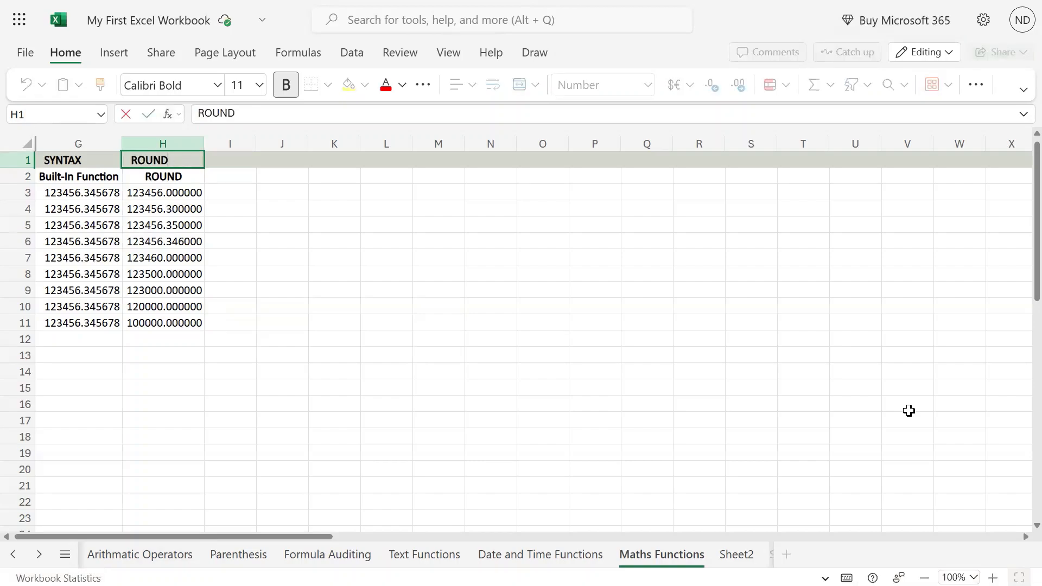
text(()
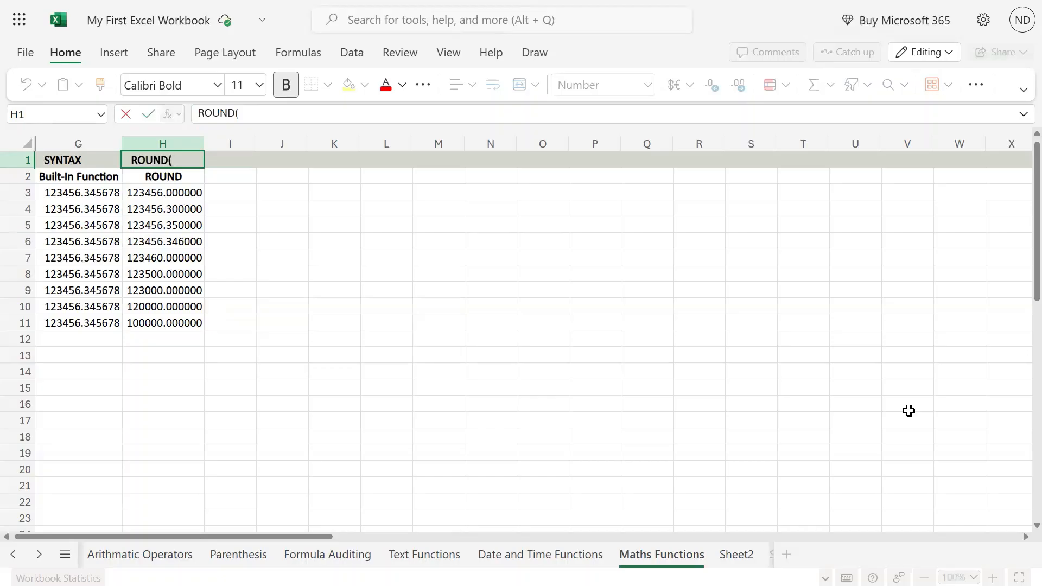
text(number,)
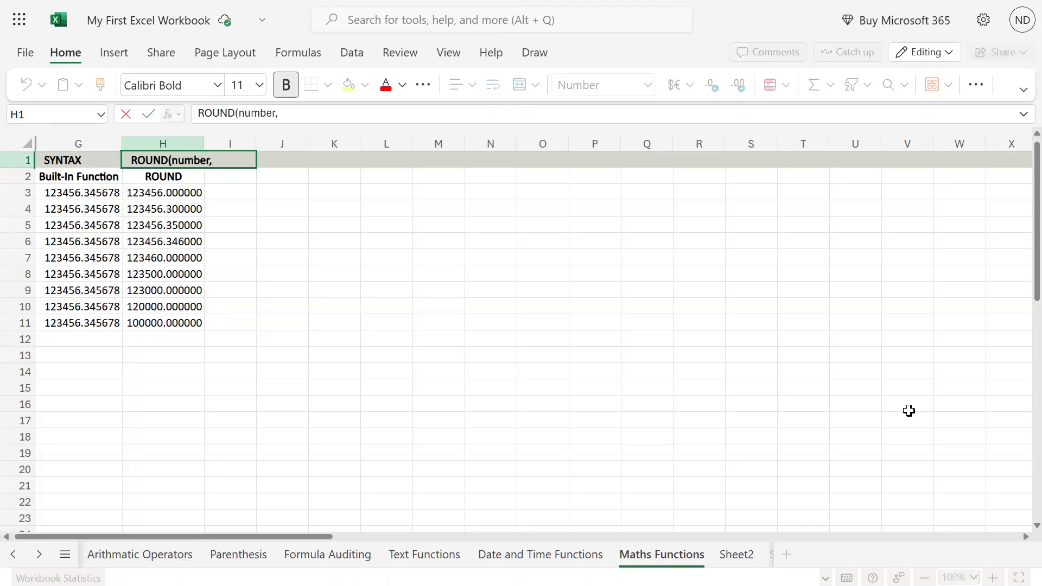
text( num_digits)
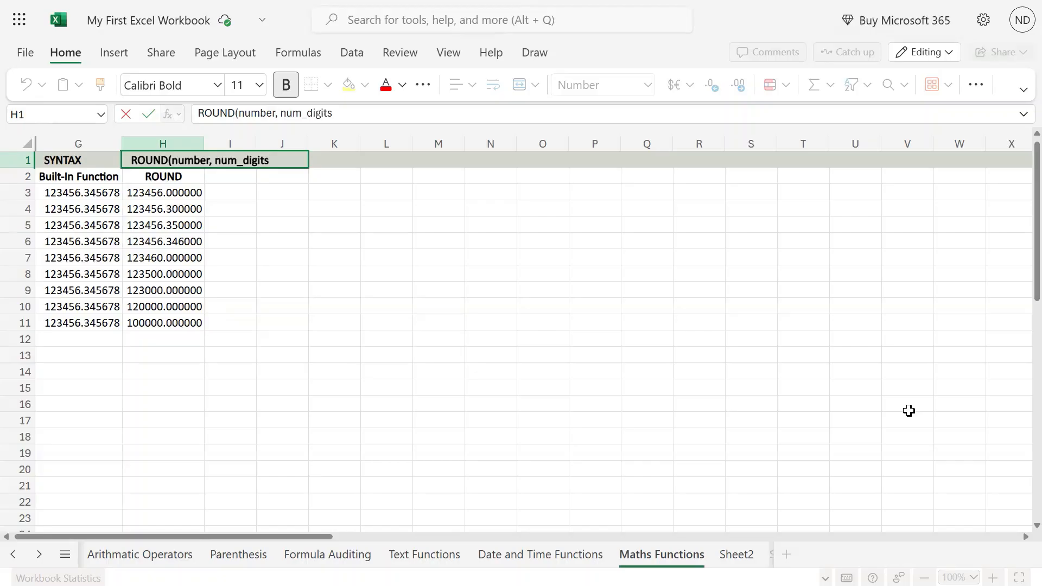
text(_)
key(BackSpace)
text())
key(Return)
key(Up)
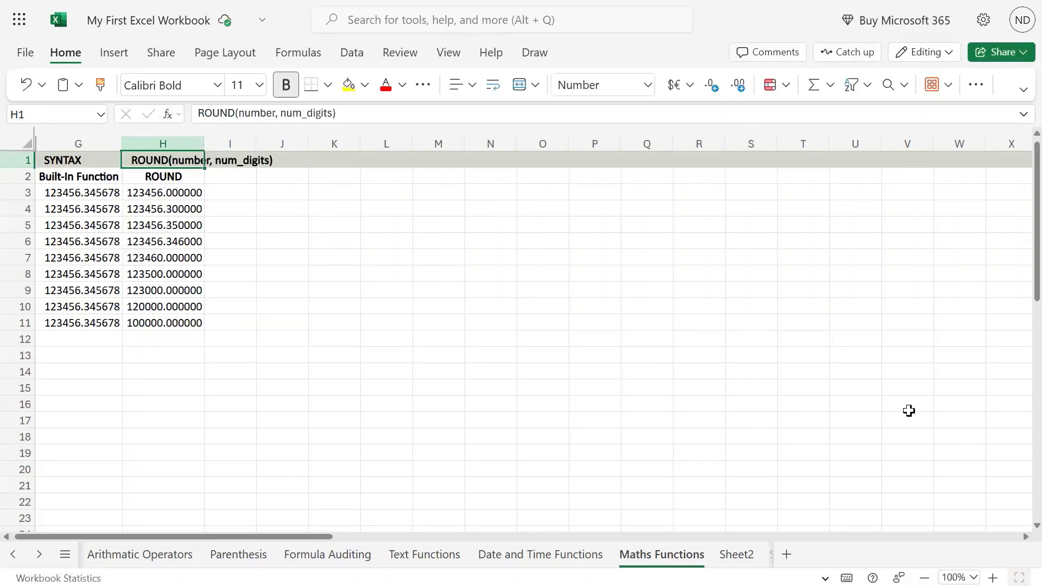
key(ctrl+b)
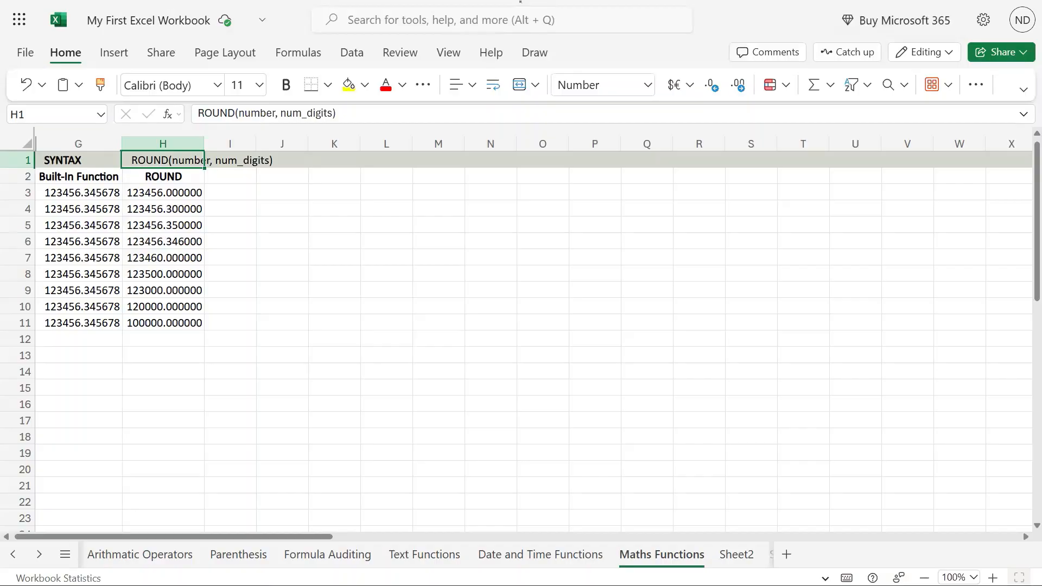
Inspect the number-of-digits argument in the ROUND formulas of H3 and H8
double_click(186, 194)
drag(188, 196, 228, 195)
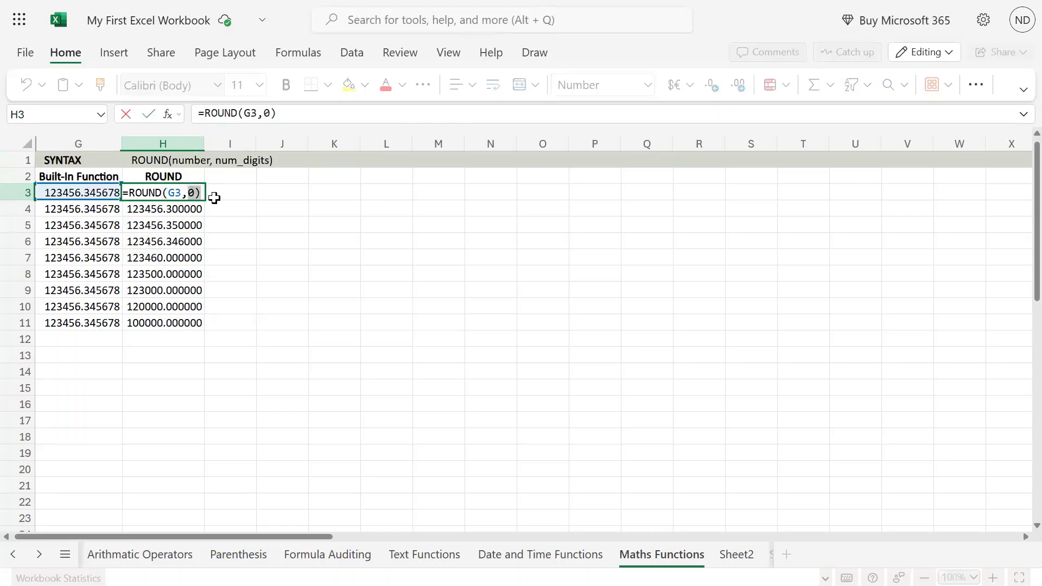
click(194, 269)
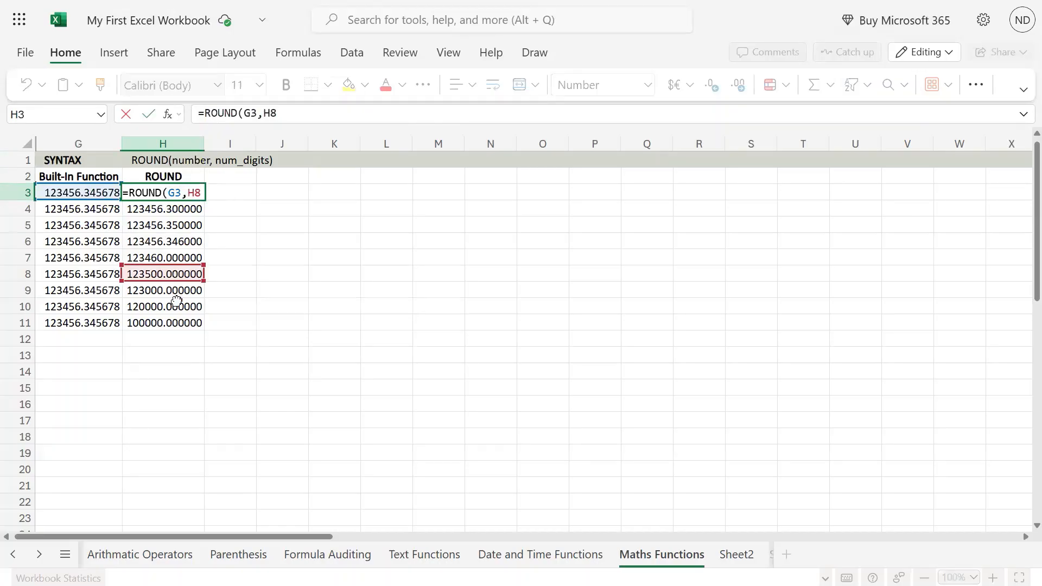
click(382, 250)
double_click(198, 274)
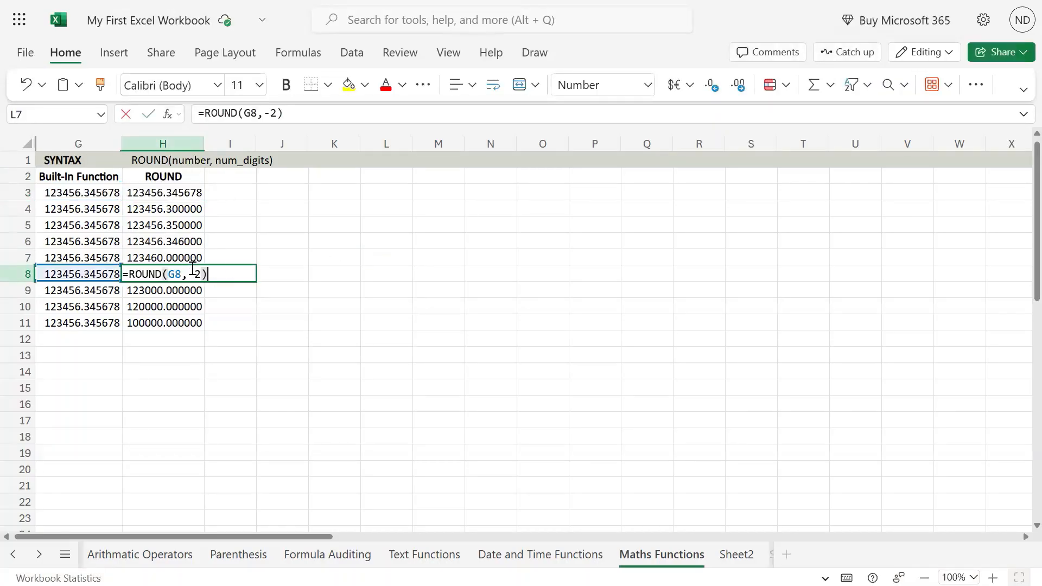
key(Escape)
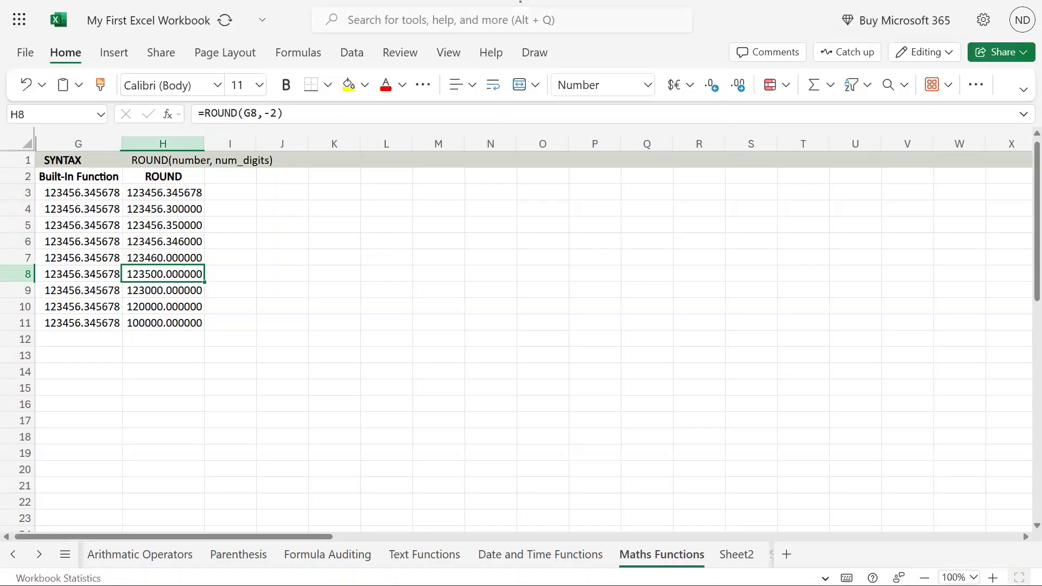